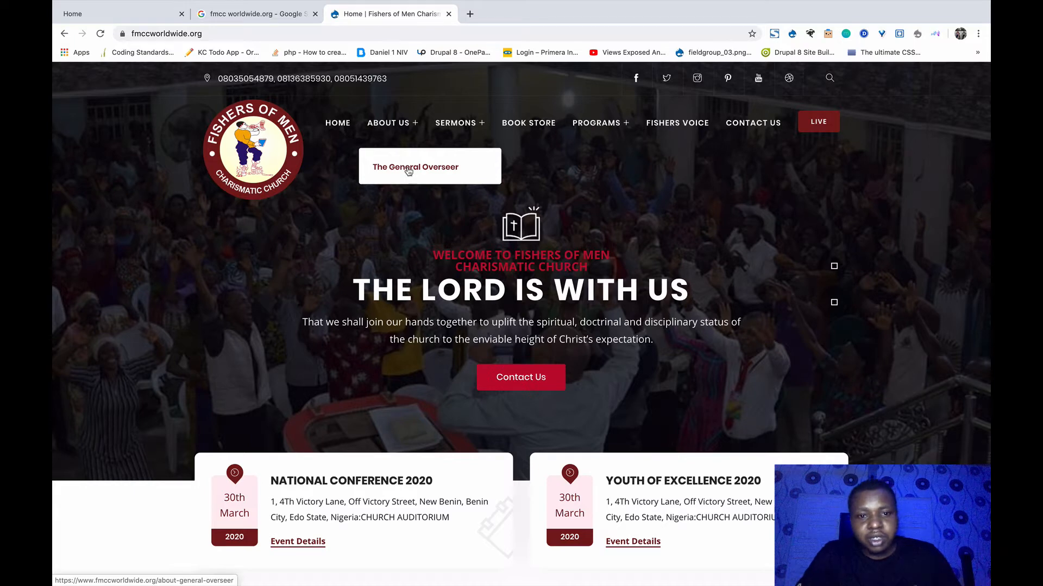
Examine the church homepage's navigation menu, upcoming events, About Us text, quote banner and Our Ministries sermons.
mouse_move(470, 131)
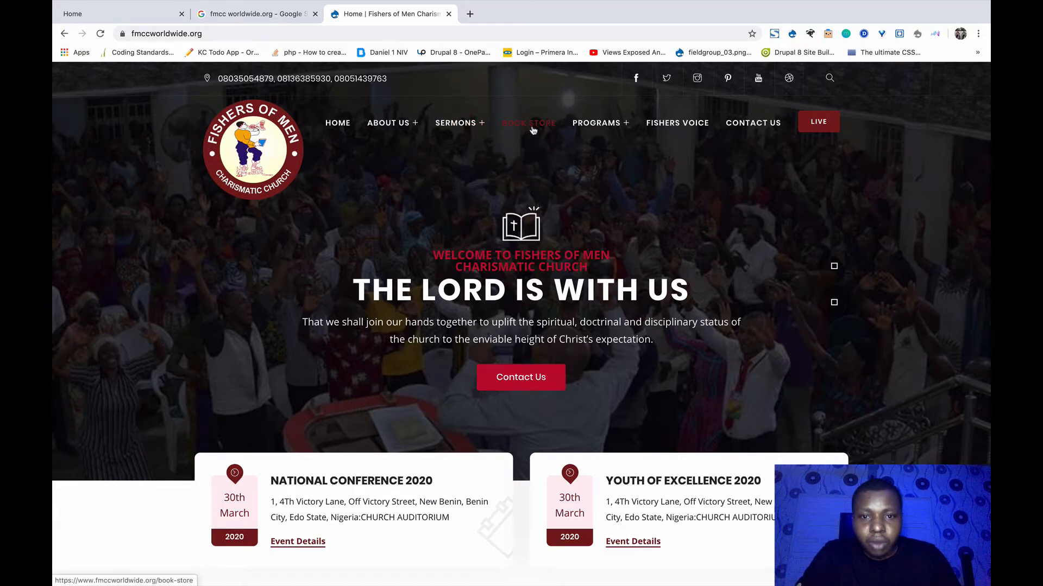
mouse_move(603, 122)
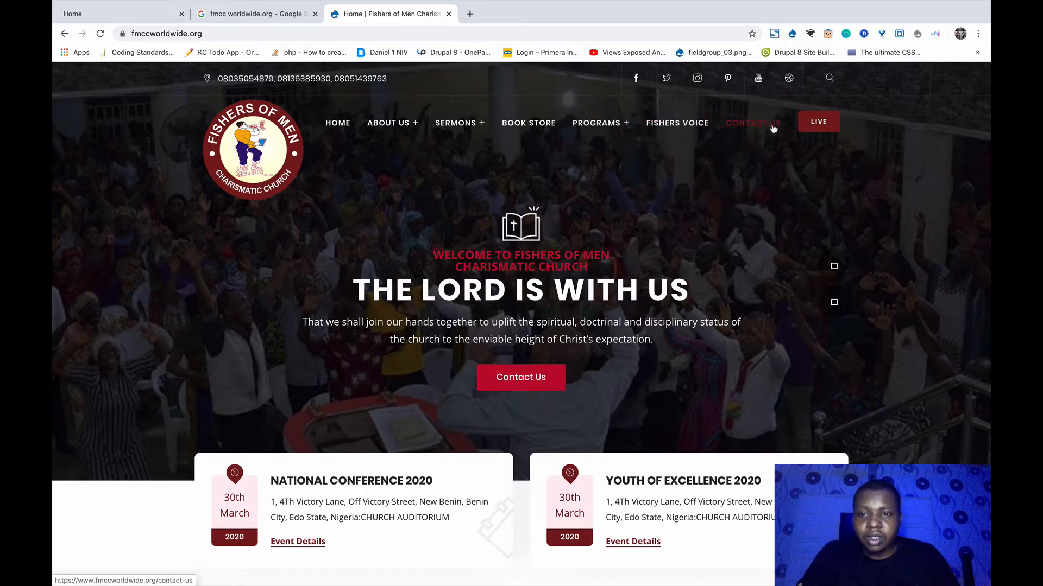
scroll(870, 270, down, 1)
scroll(870, 269, down, 5)
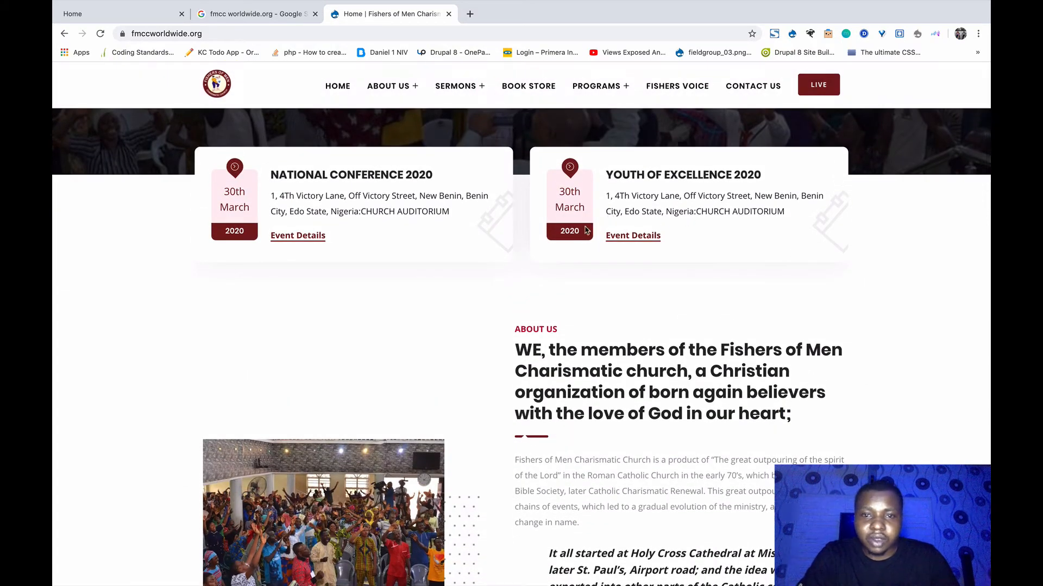
scroll(415, 315, down, 4)
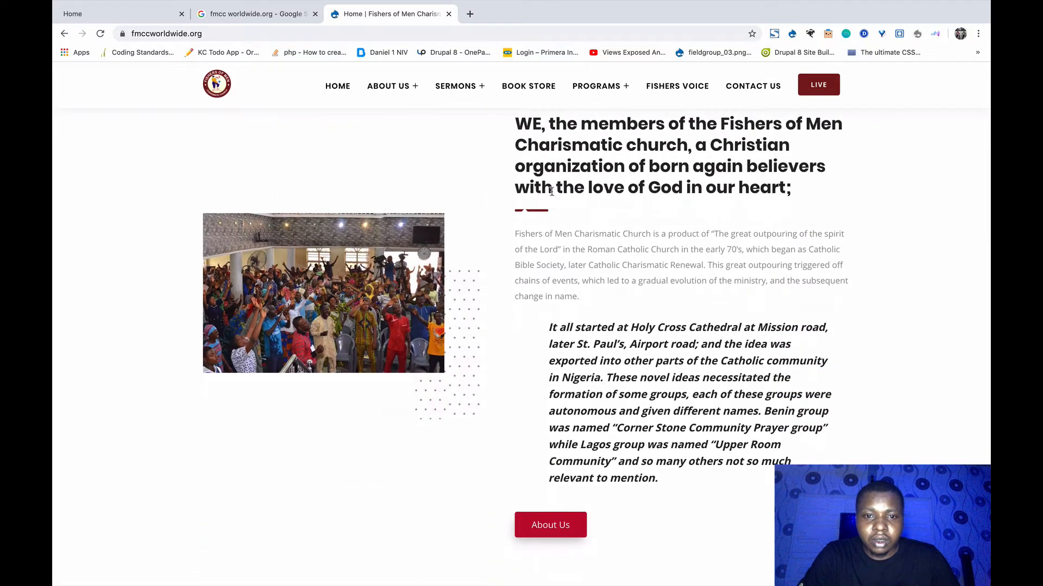
scroll(506, 351, down, 3)
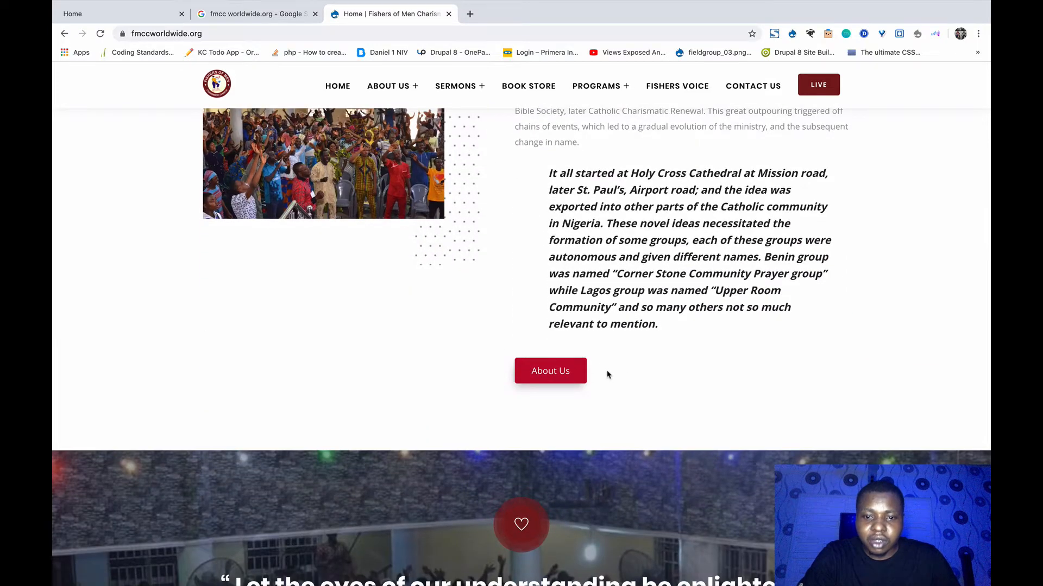
scroll(565, 374, down, 5)
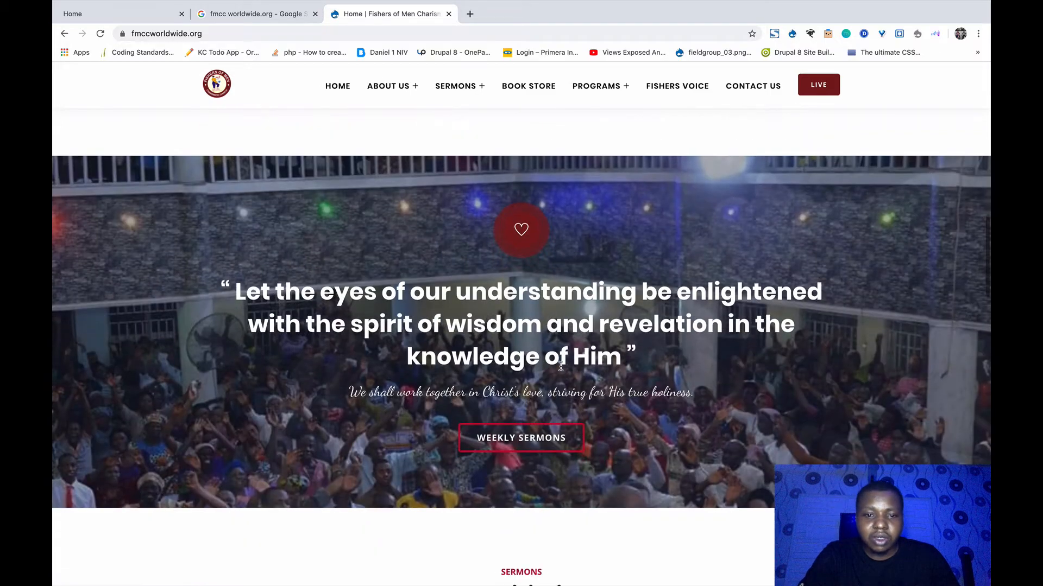
scroll(636, 431, down, 4)
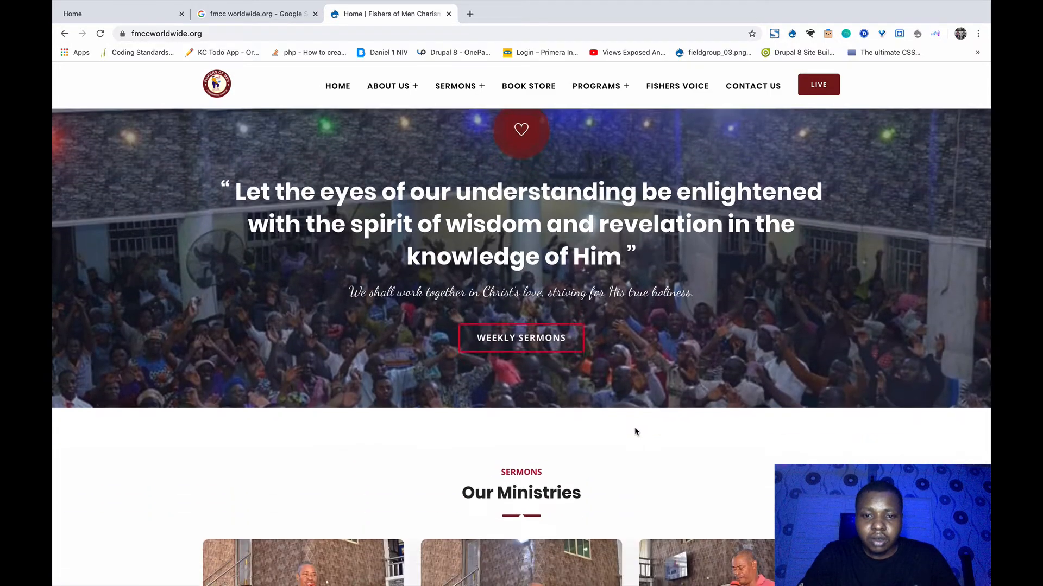
scroll(635, 431, down, 6)
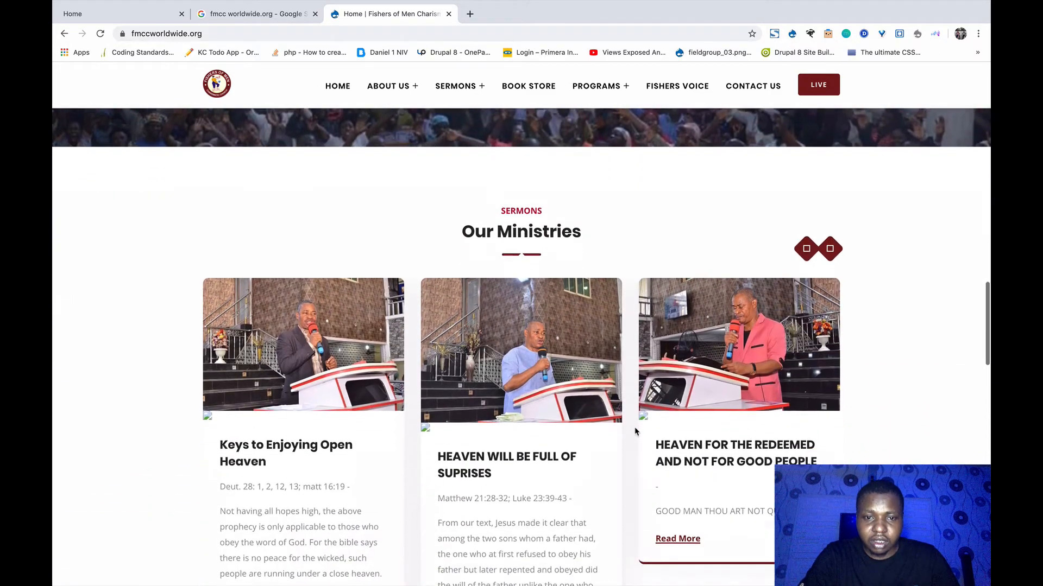
scroll(635, 431, up, 2)
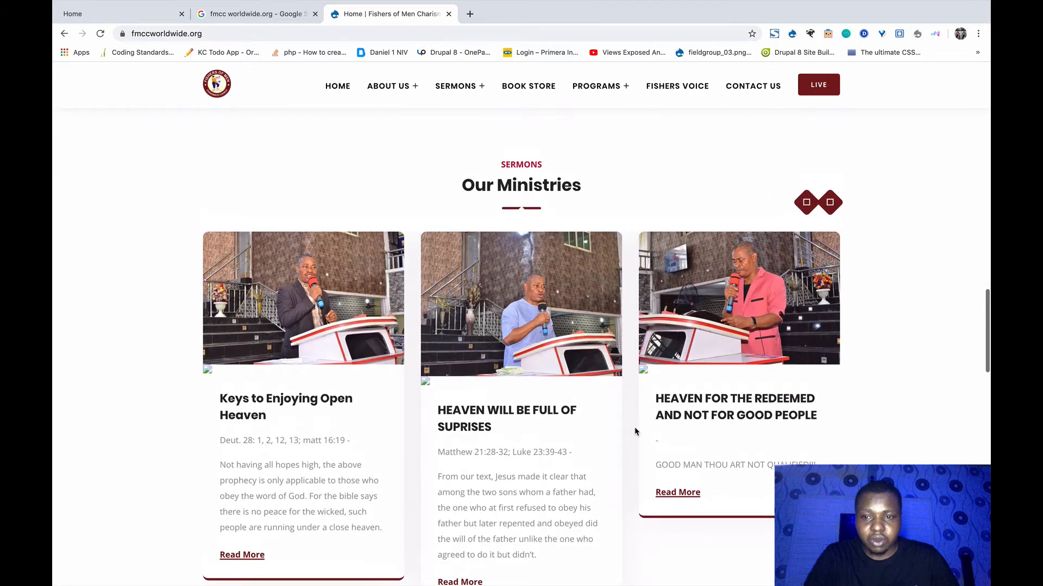
Examine the homepage's contact section, Latest Books listing and footer.
scroll(635, 431, down, 3)
scroll(634, 426, down, 6)
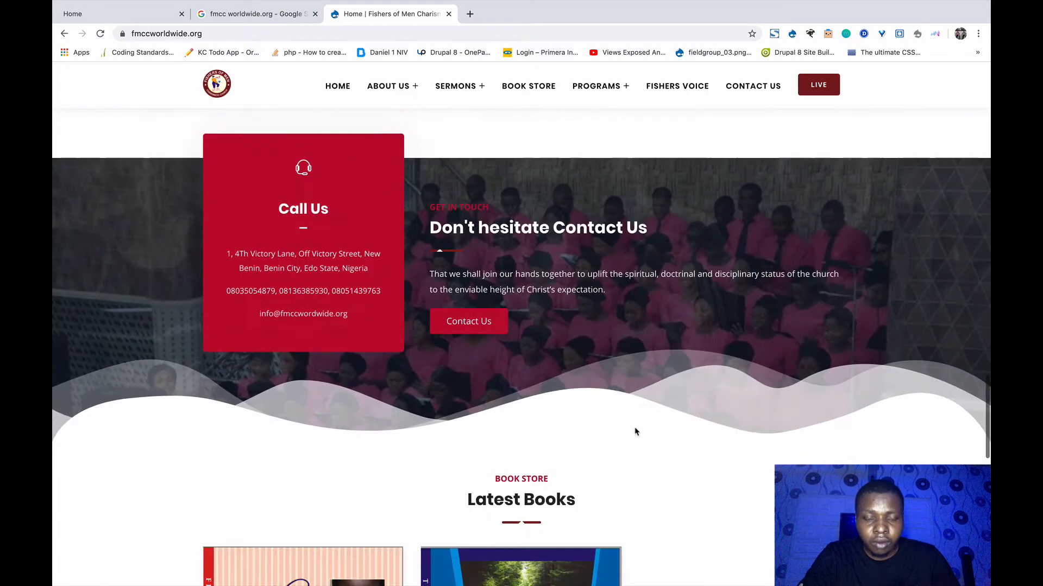
scroll(634, 427, up, 1)
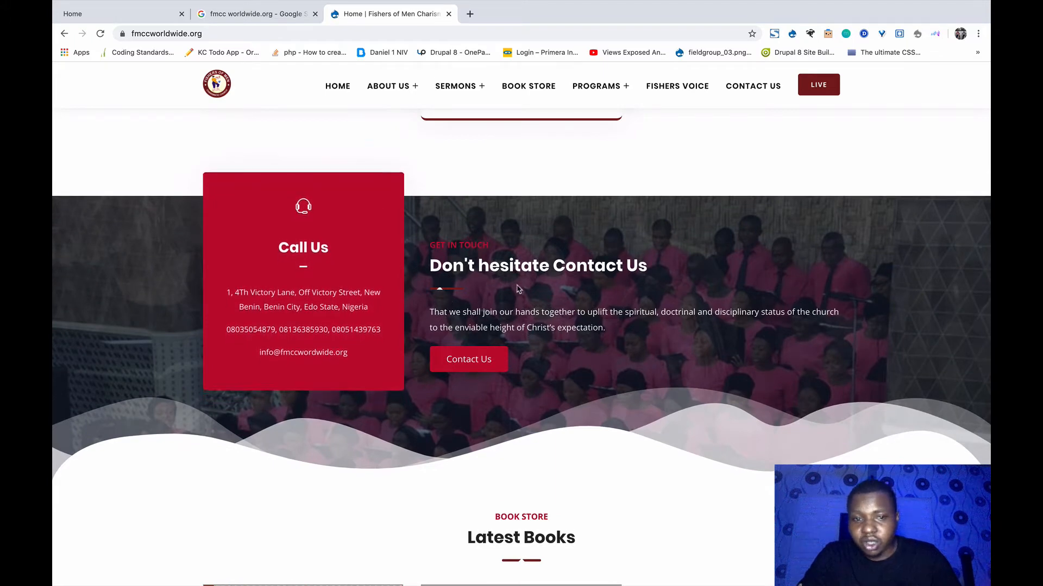
mouse_move(327, 239)
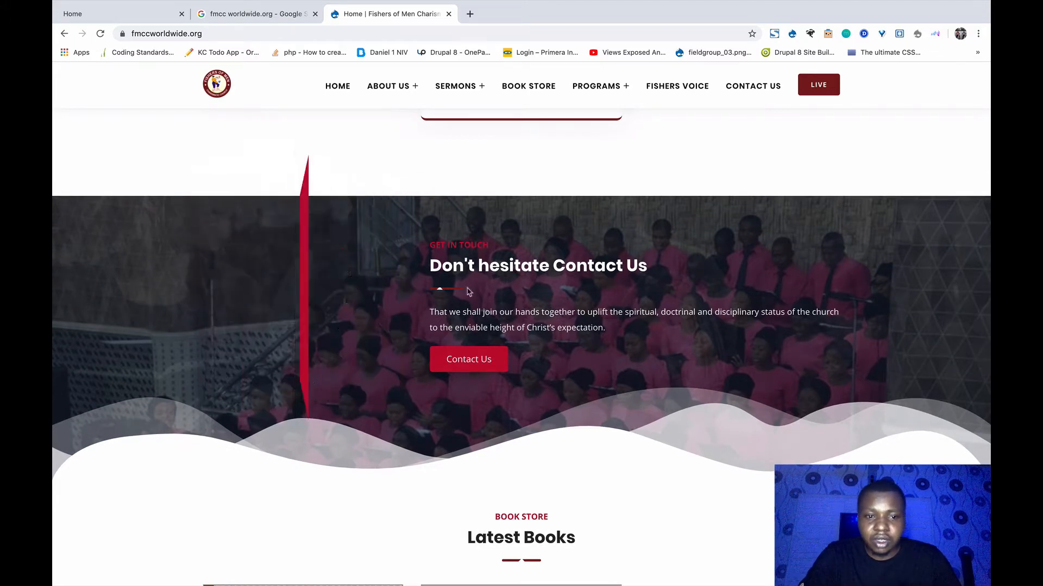
scroll(540, 342, down, 5)
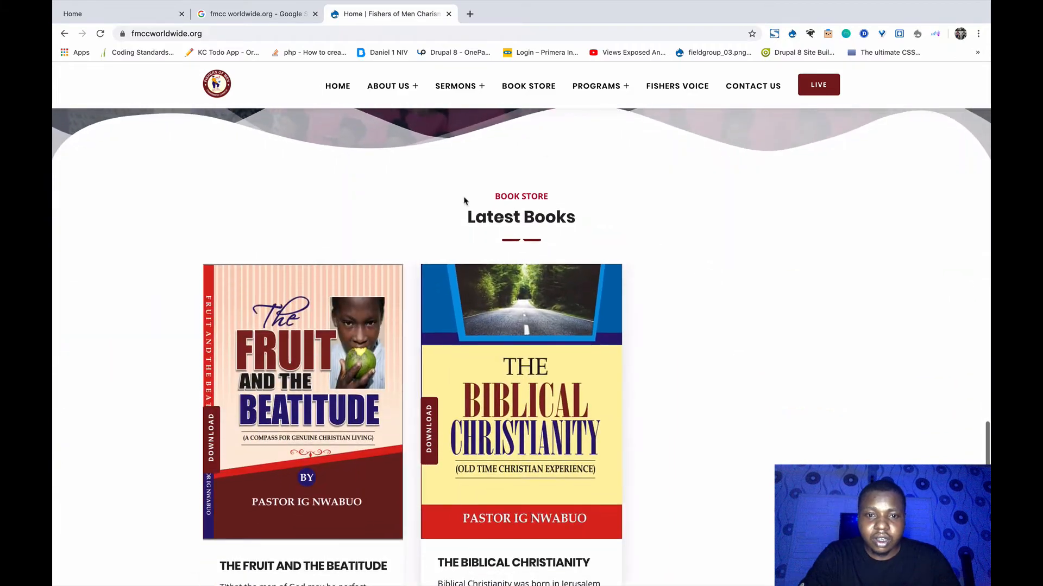
scroll(697, 210, down, 2)
scroll(697, 209, down, 3)
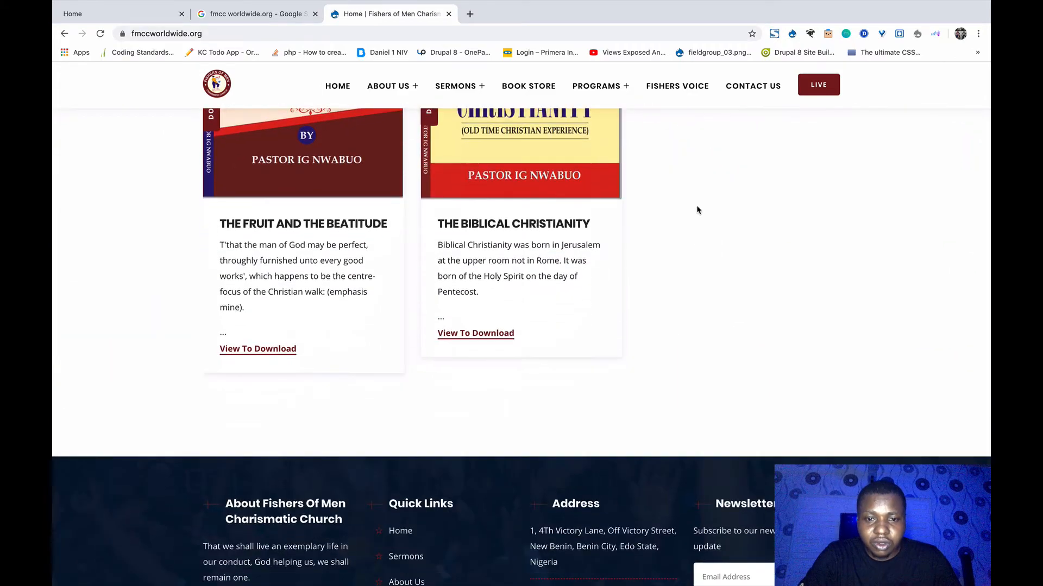
scroll(697, 209, up, 3)
scroll(697, 210, down, 2)
scroll(698, 209, down, 4)
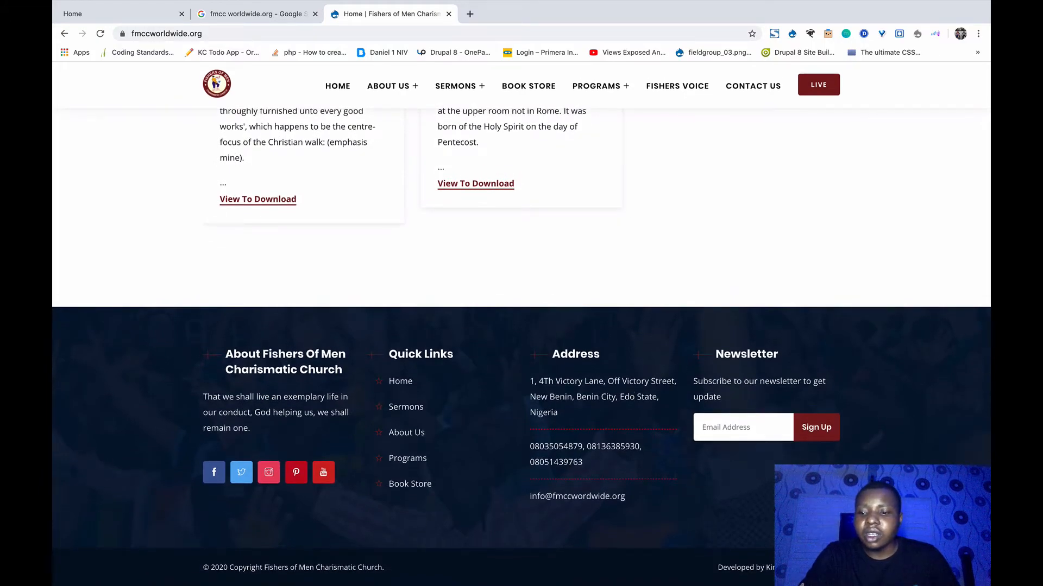
Return to the top of the homepage and switch through the banner slides.
click(964, 557)
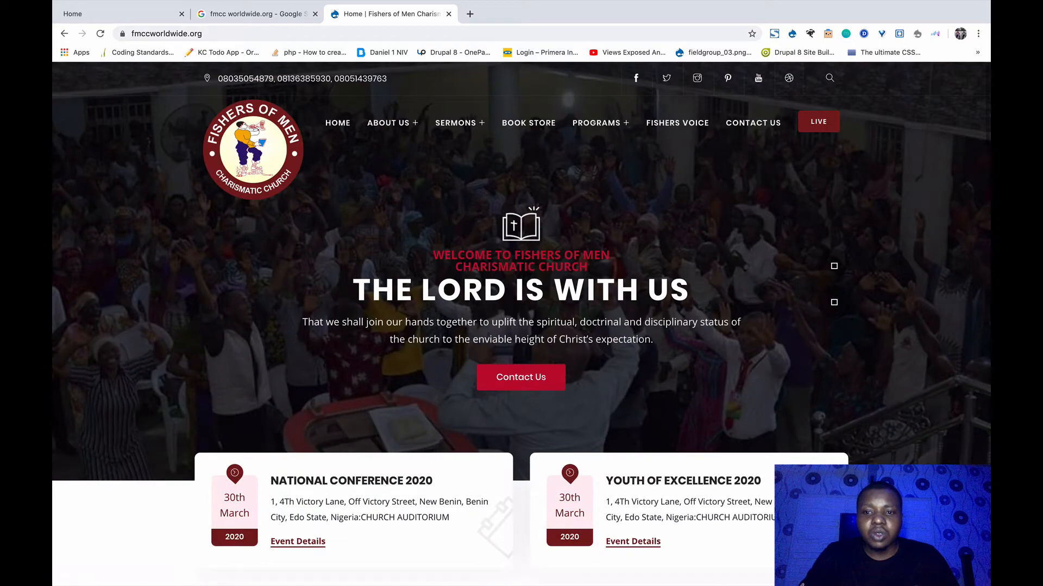
click(834, 267)
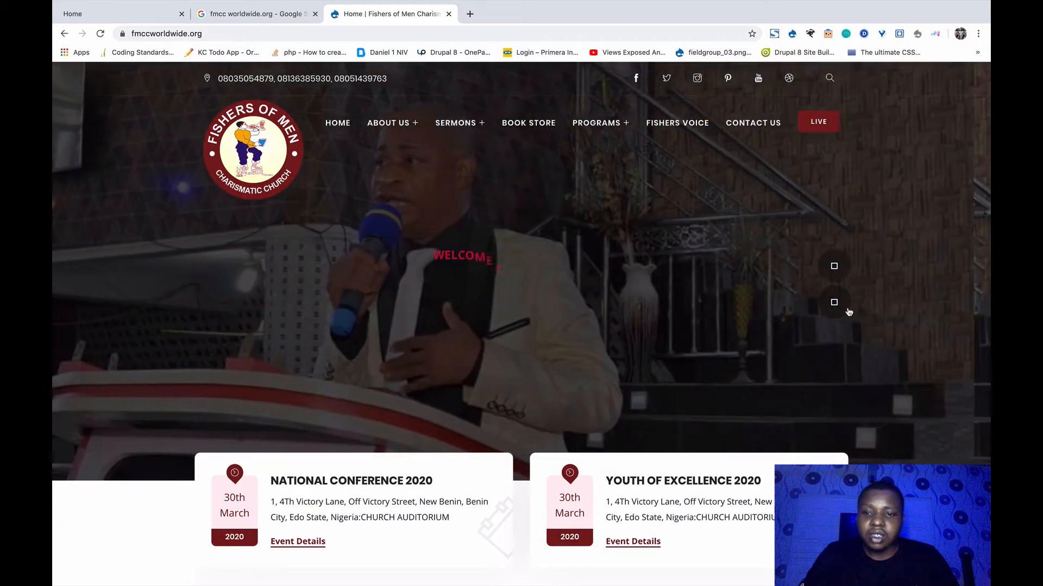
click(838, 309)
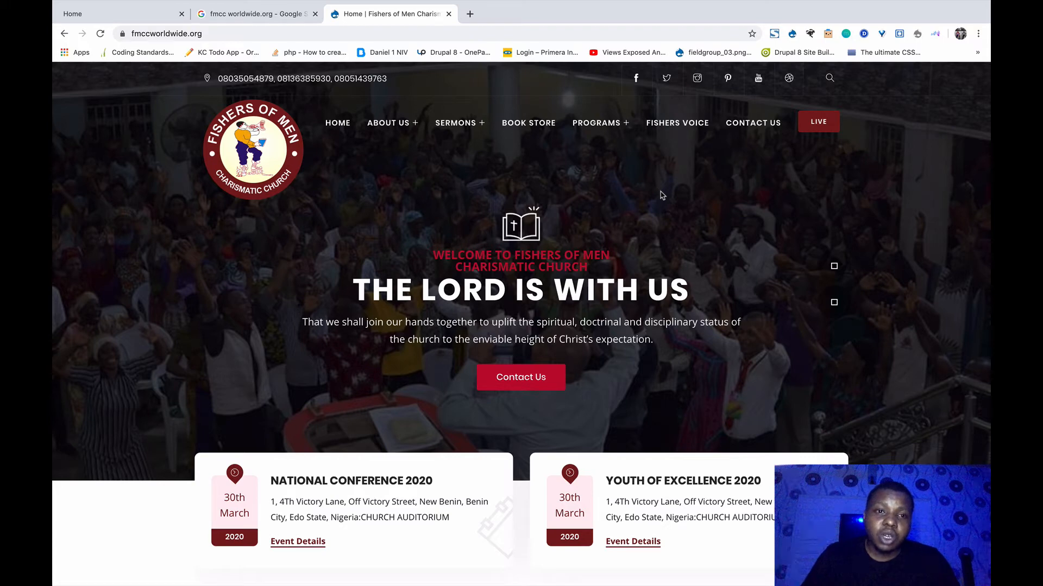
Open the site's /user page and log in with the prefilled administrator credentials.
click(231, 34)
key(Right)
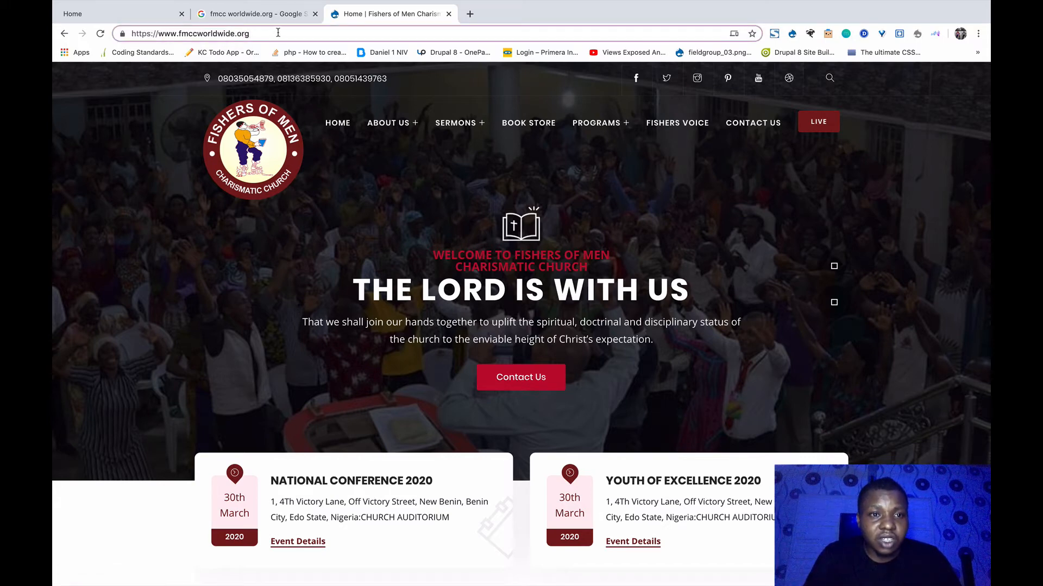
text(/)
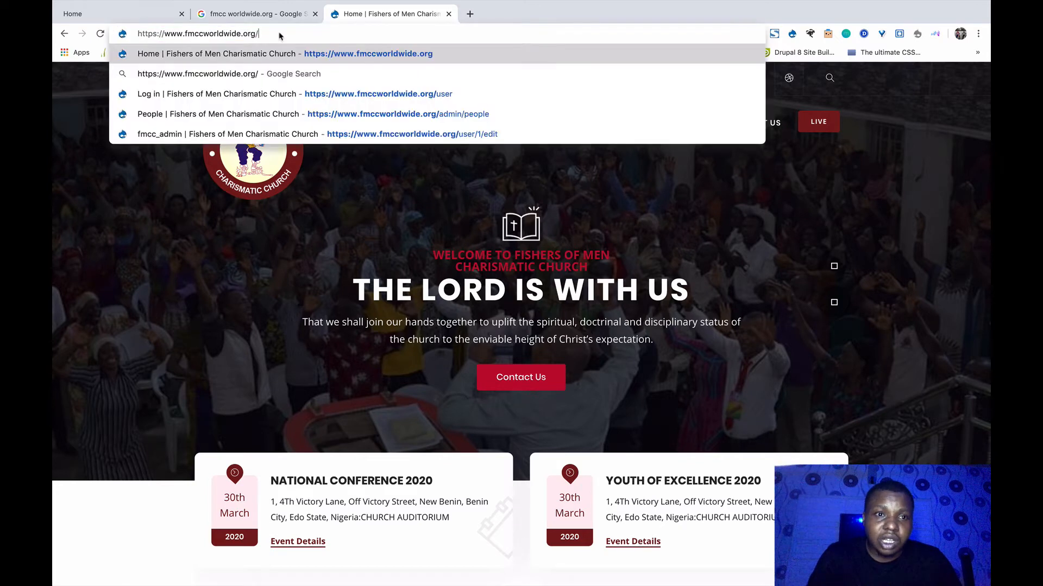
text(user)
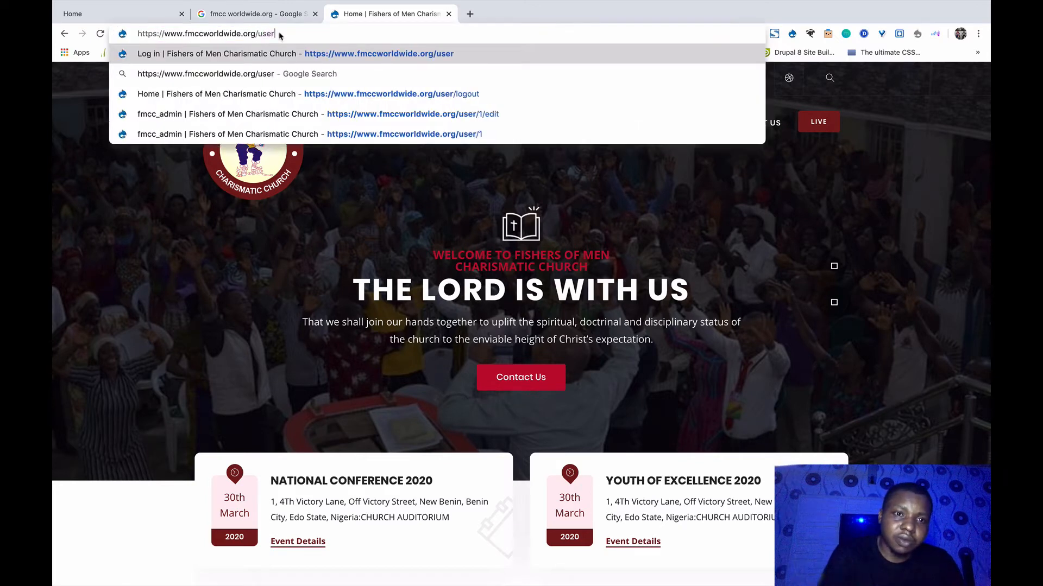
key(Return)
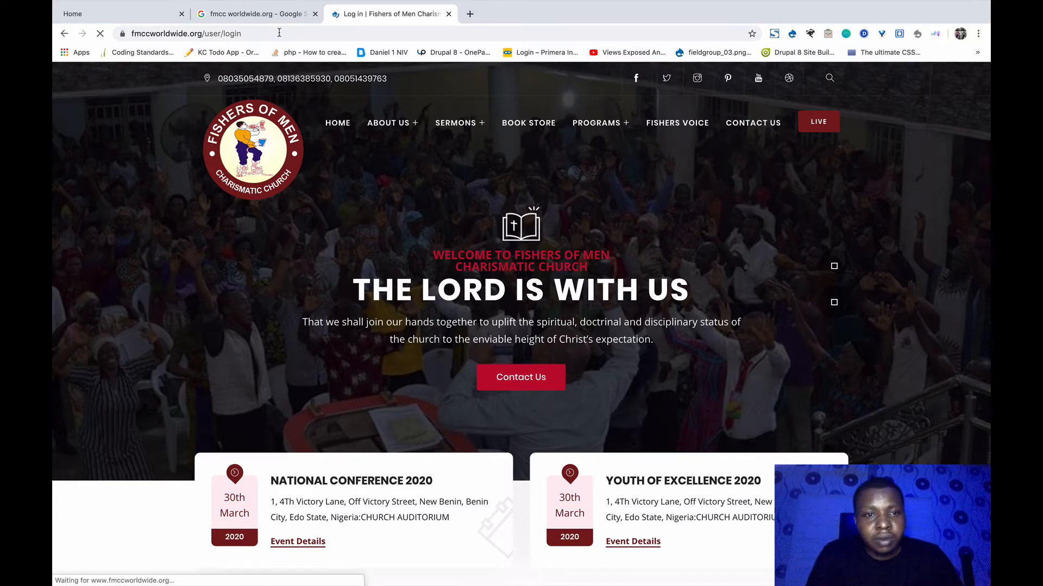
scroll(347, 266, down, 3)
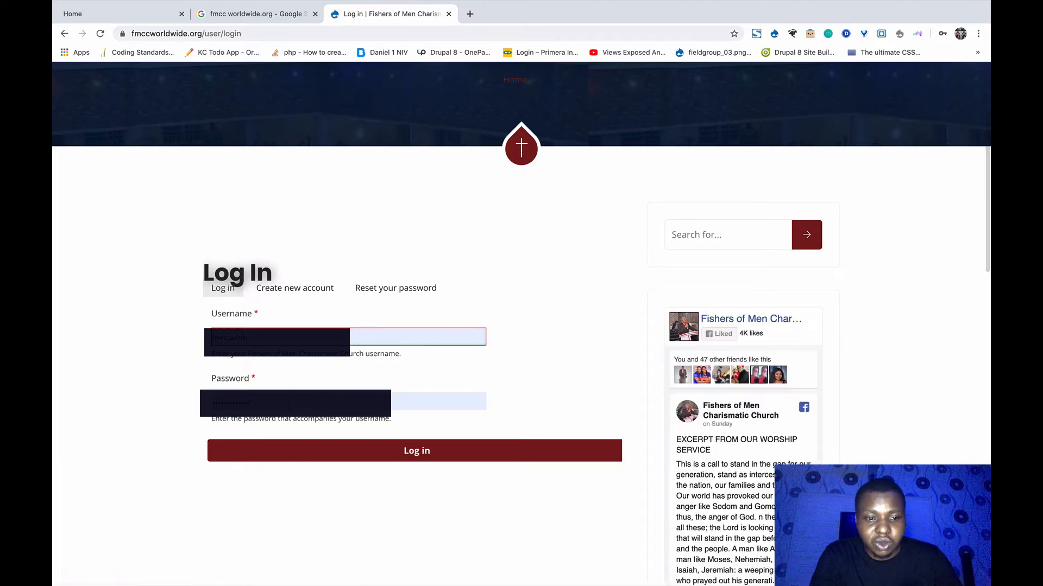
click(357, 454)
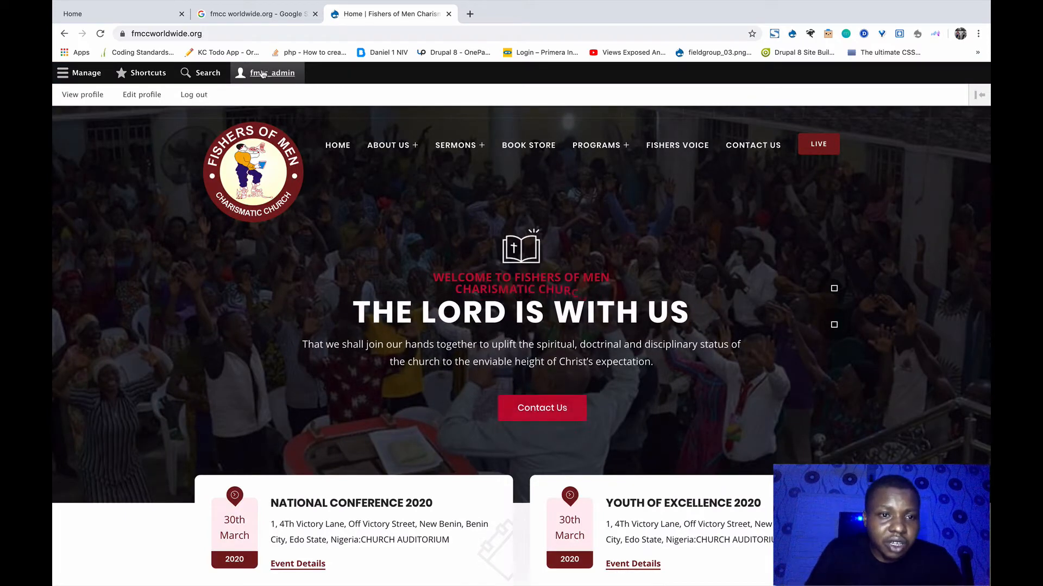
Show the Manage administration toolbar and look through its Content, Structure, Appearance and Extend entries.
click(264, 73)
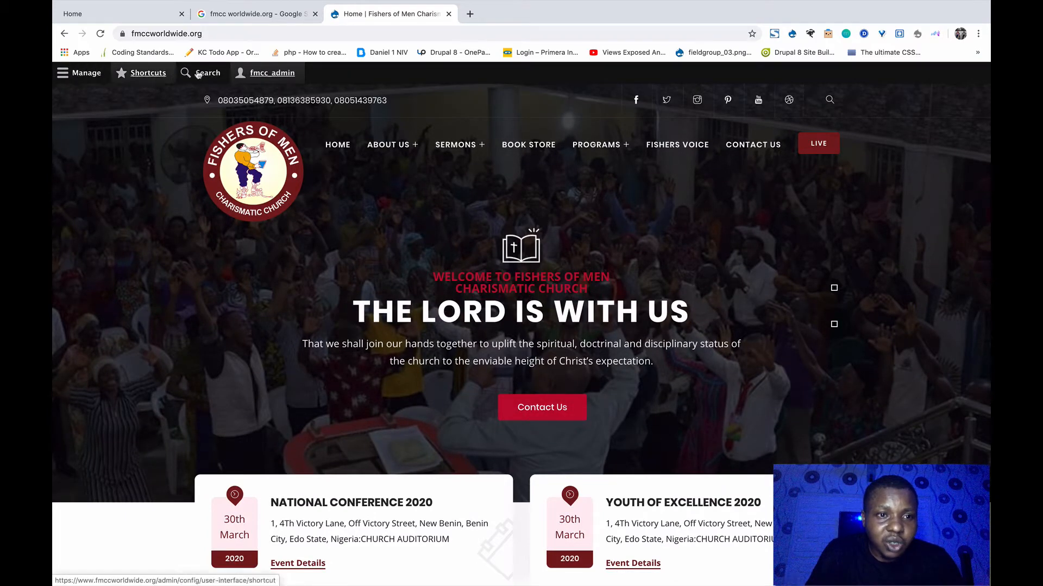
click(80, 72)
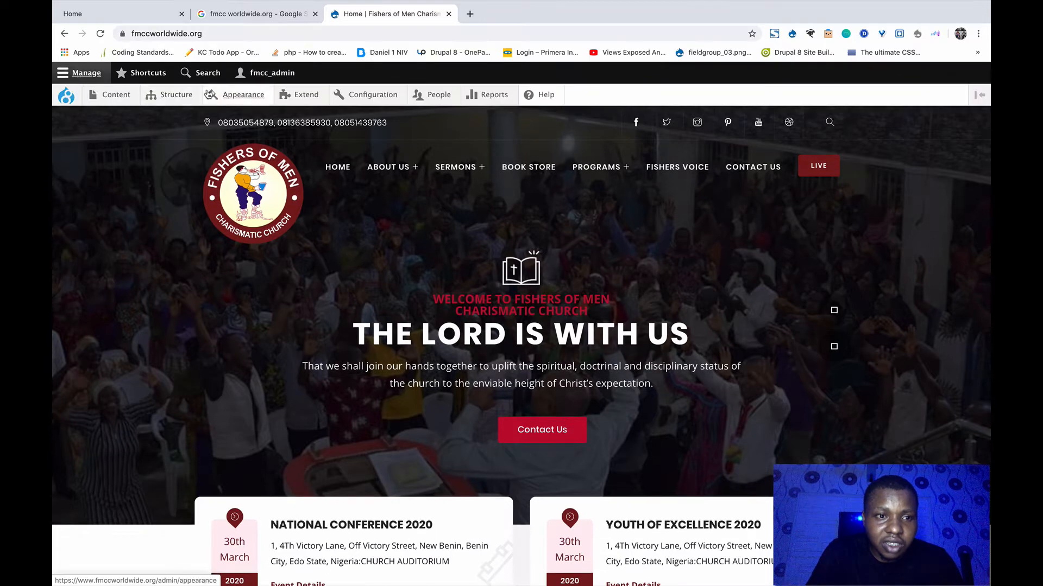
mouse_move(114, 96)
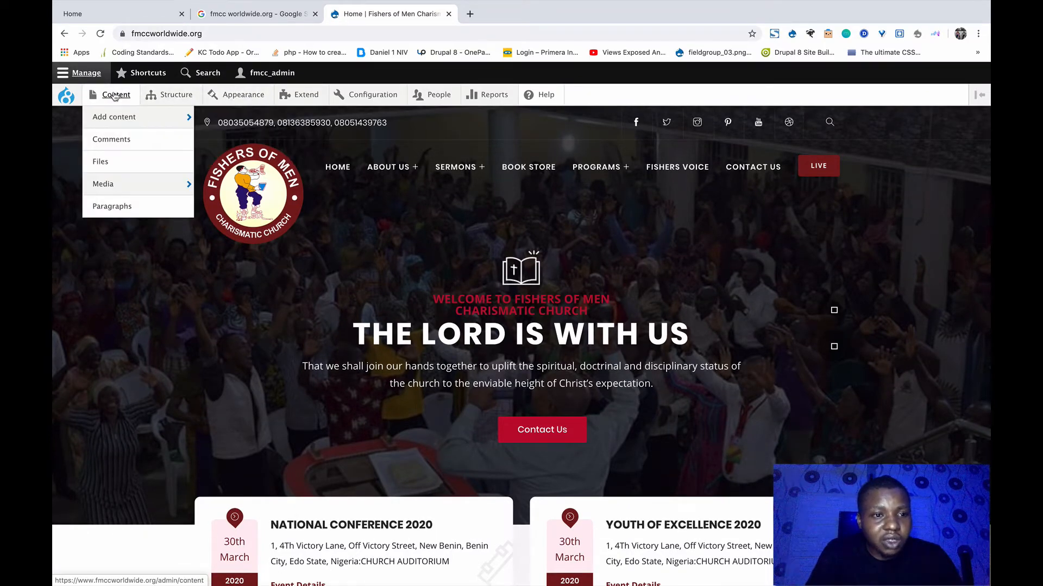
mouse_move(166, 97)
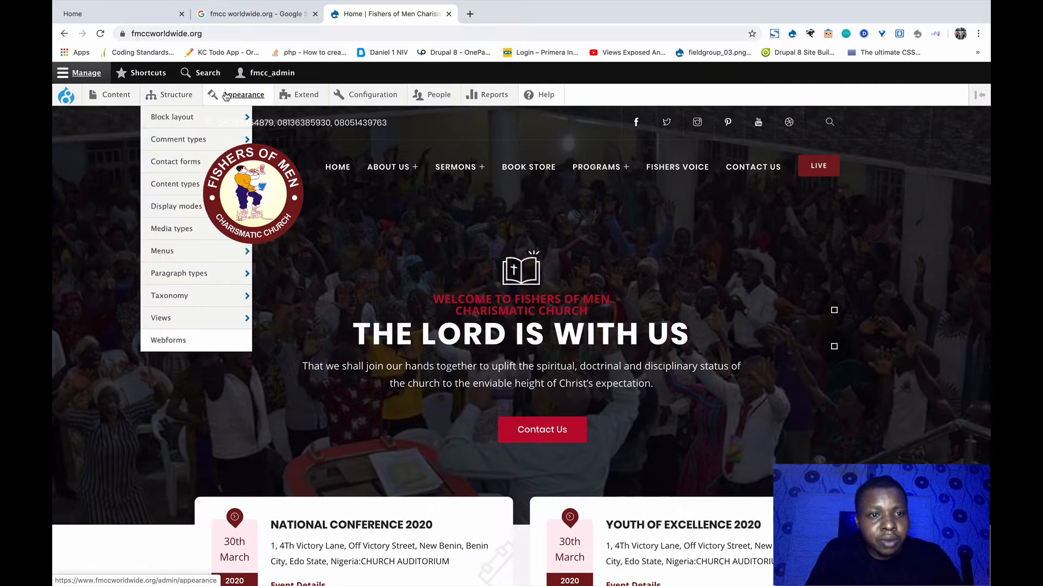
mouse_move(229, 96)
mouse_move(303, 95)
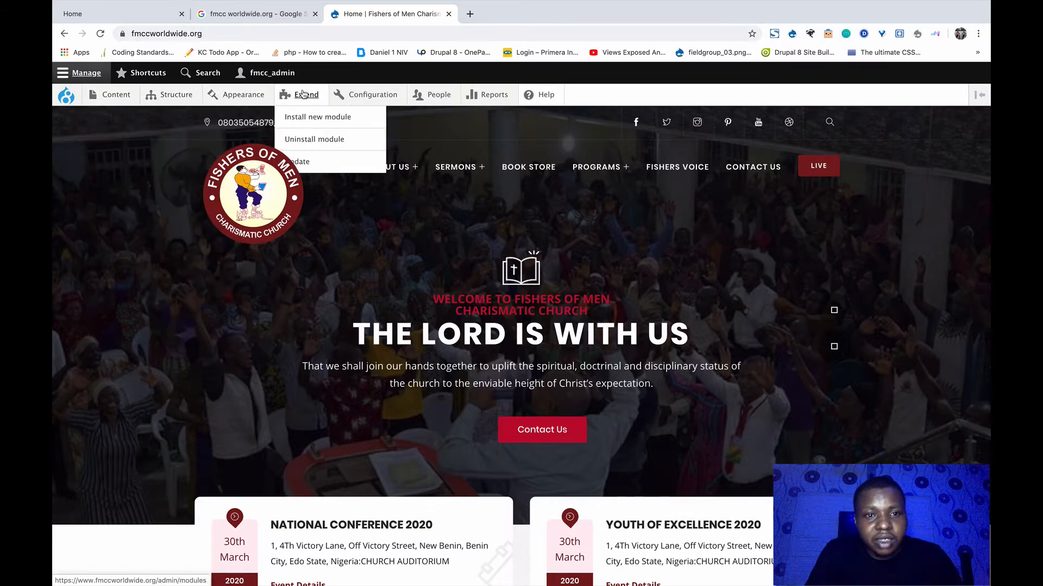
Go to the People administration page and open the form for adding a user.
mouse_move(440, 96)
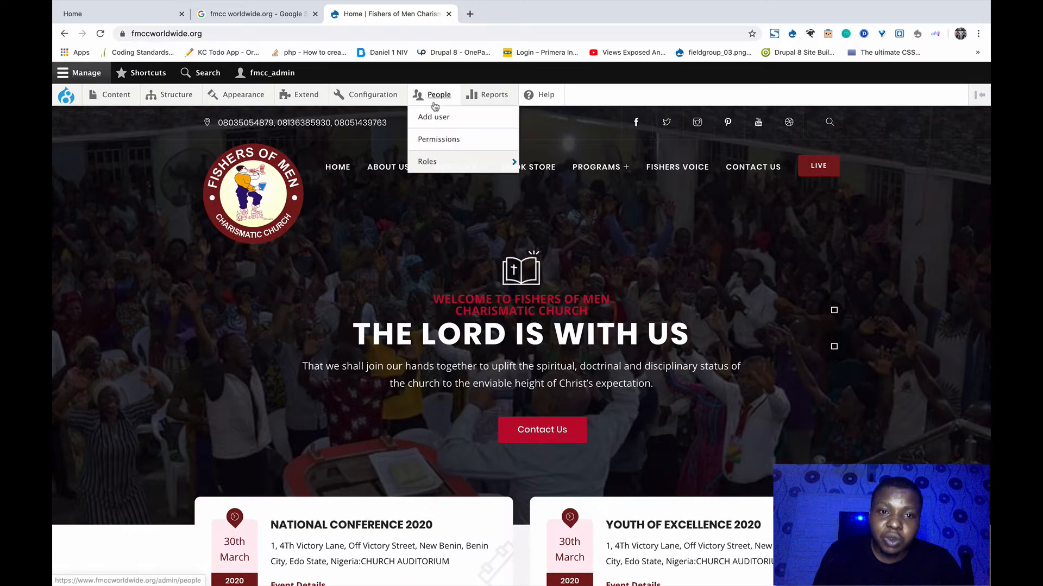
click(434, 103)
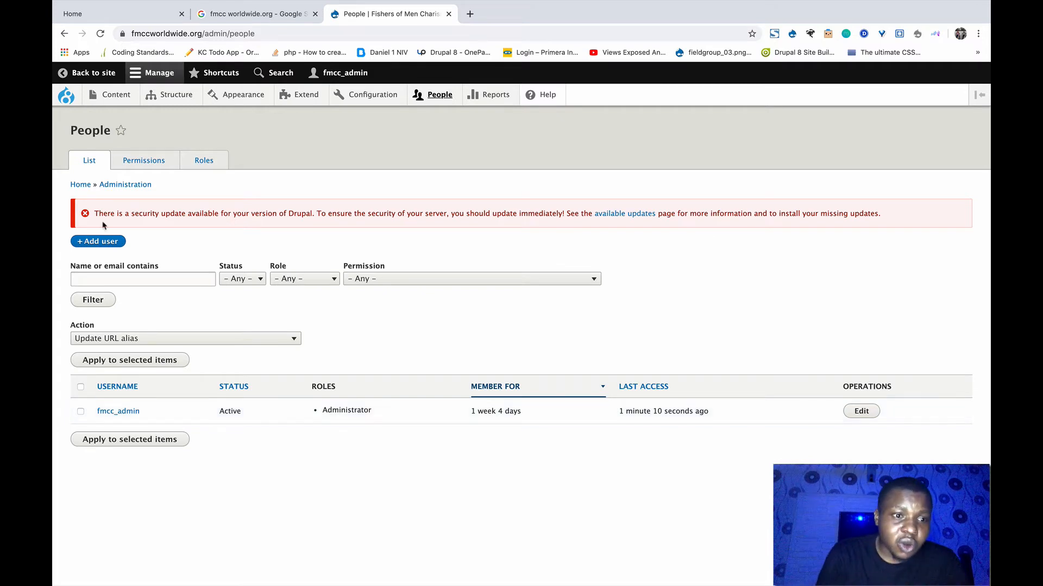
click(104, 246)
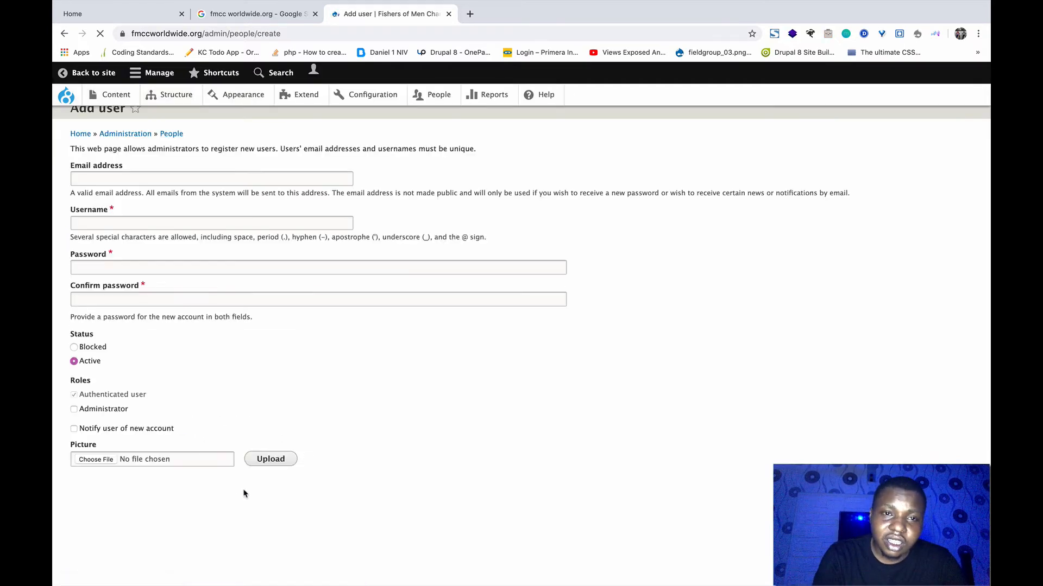
Fill in the new user's email address and replace the prefilled username with the new user's first name.
click(210, 239)
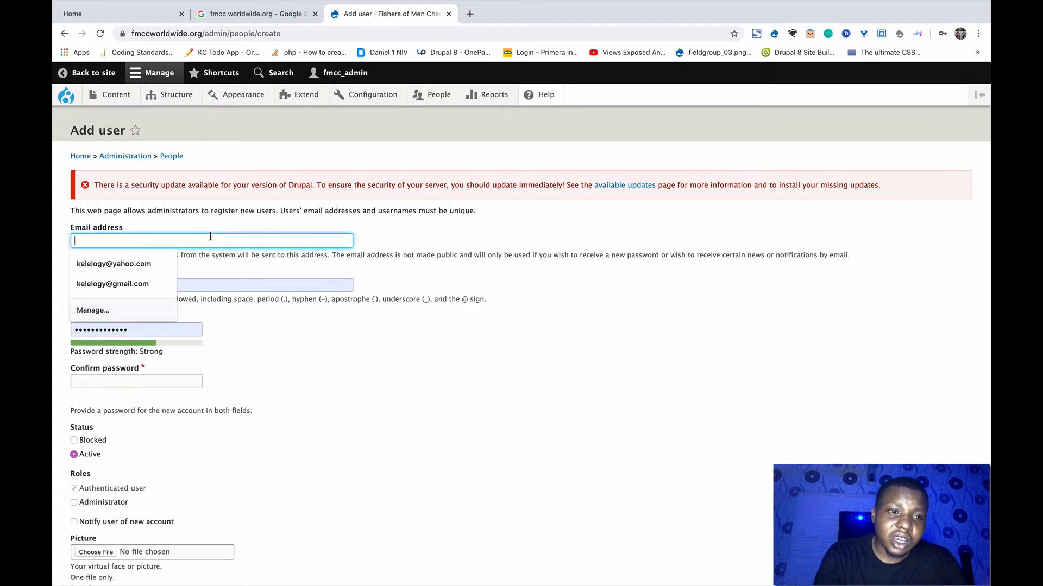
click(162, 283)
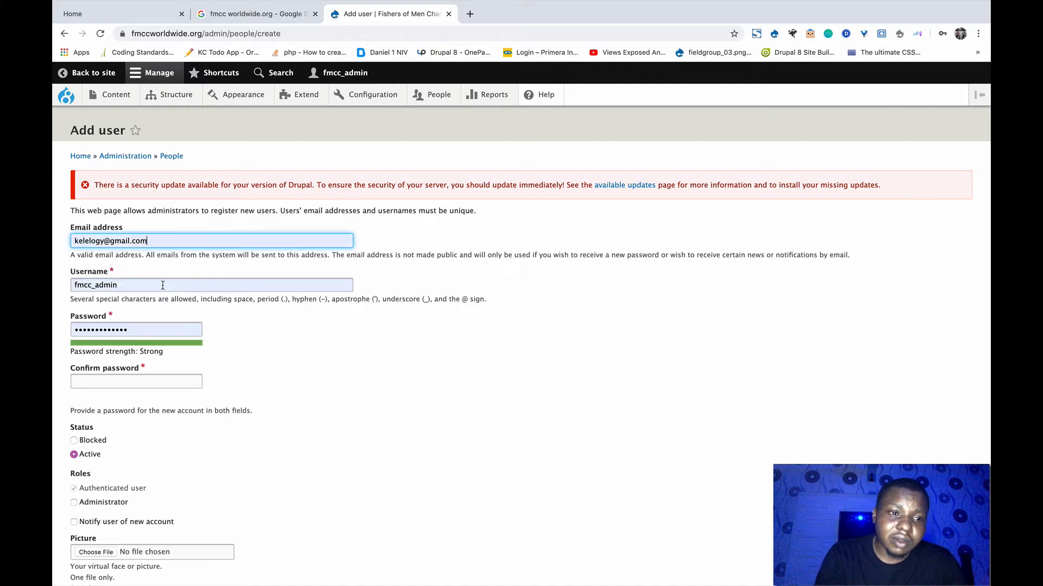
click(191, 285)
double_click(192, 285)
text(kingsley)
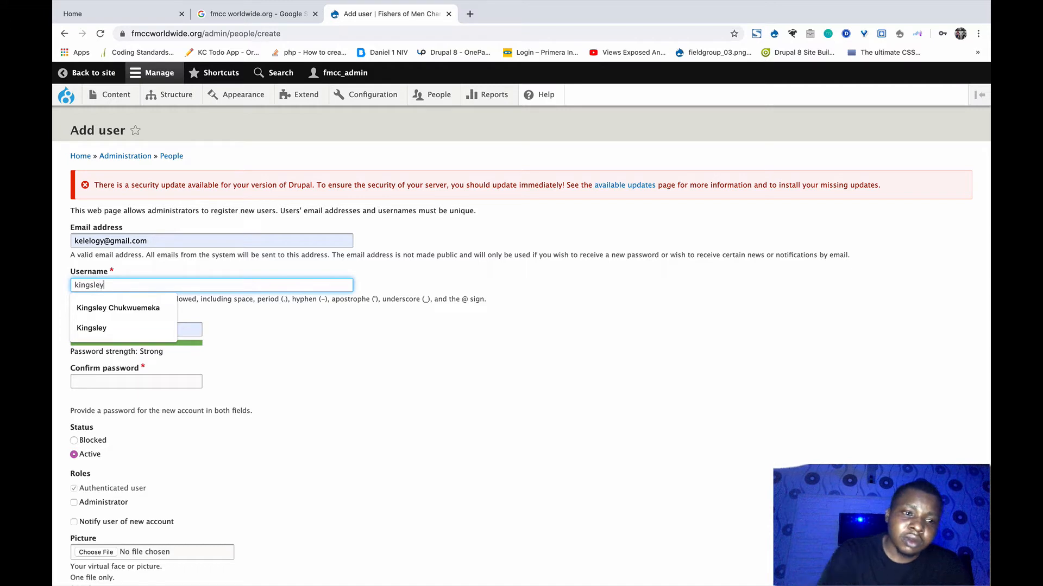
Try a replacement for the prefilled entry in the new user's Password field, and clear the field.
click(236, 332)
scroll(239, 335, down, 1)
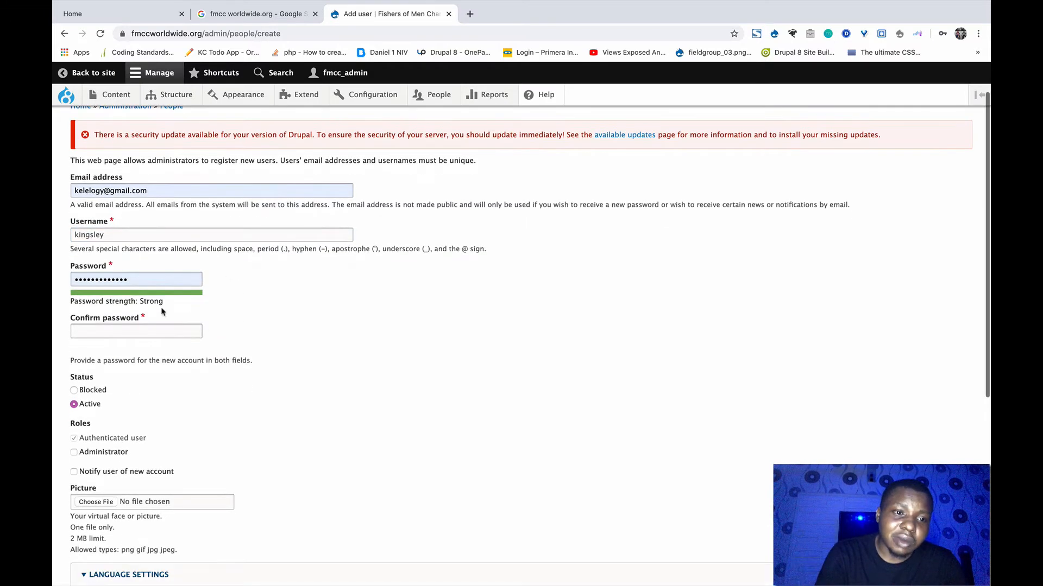
double_click(144, 283)
text(•••••••••)
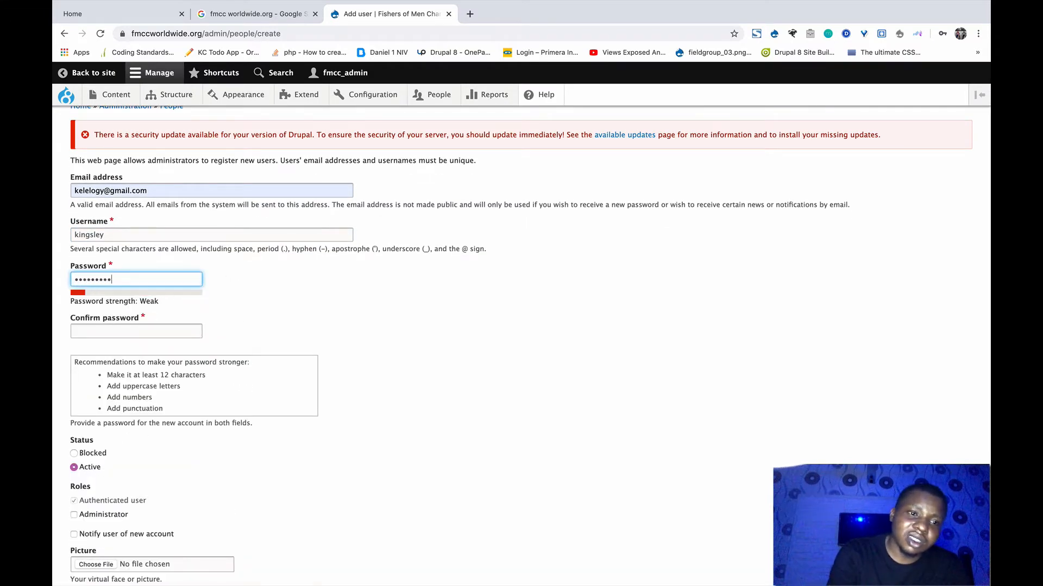
text(•••••)
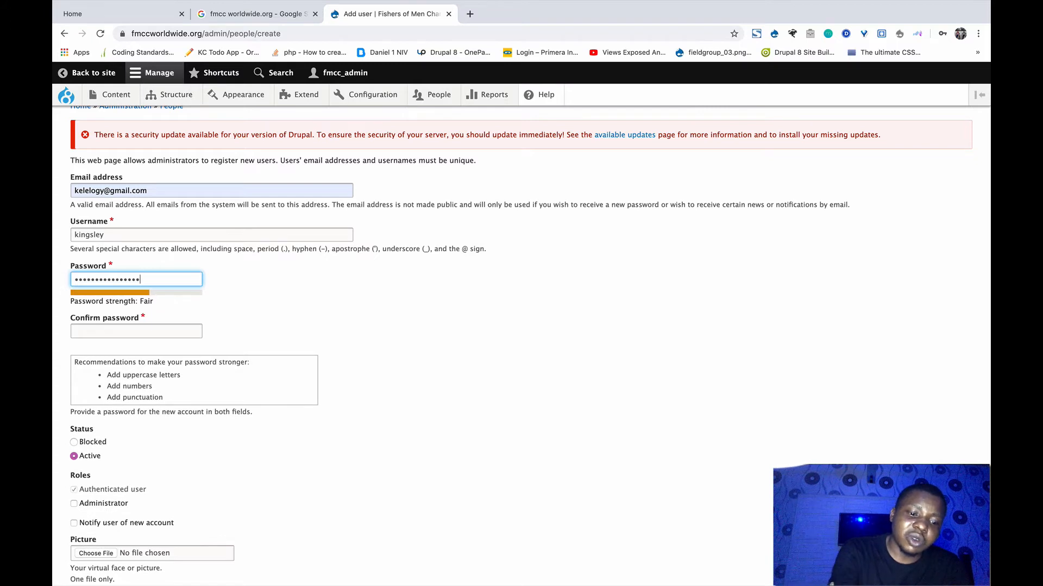
text(•)
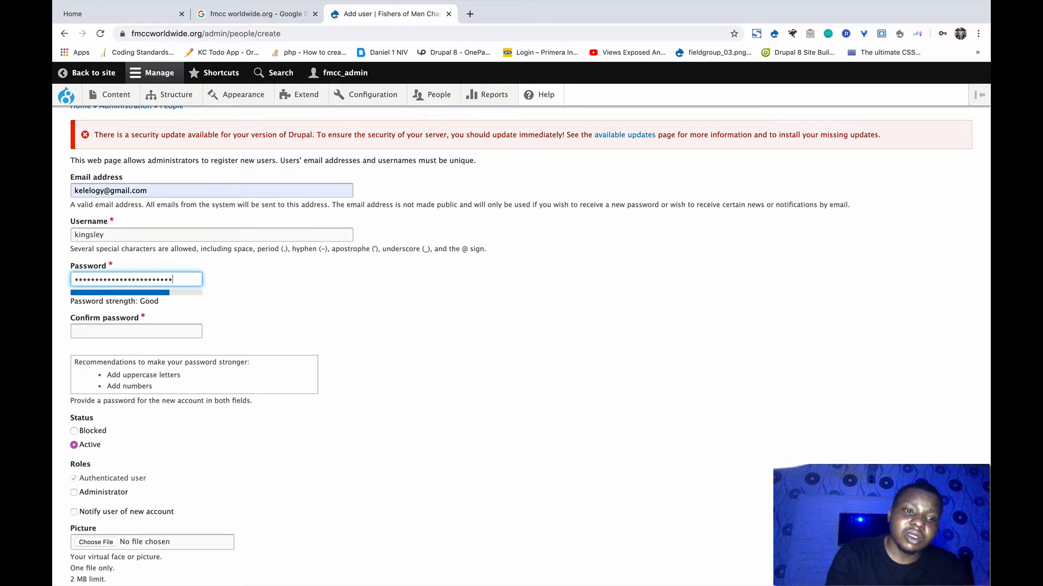
key(BackSpace)
key(BackSpace)
key(BackSpace)
key(BackSpace)
key(BackSpace)
key(BackSpace)
key(BackSpace)
key(BackSpace)
key(BackSpace)
key(BackSpace)
key(BackSpace)
key(BackSpace)
key(BackSpace)
key(BackSpace)
key(BackSpace)
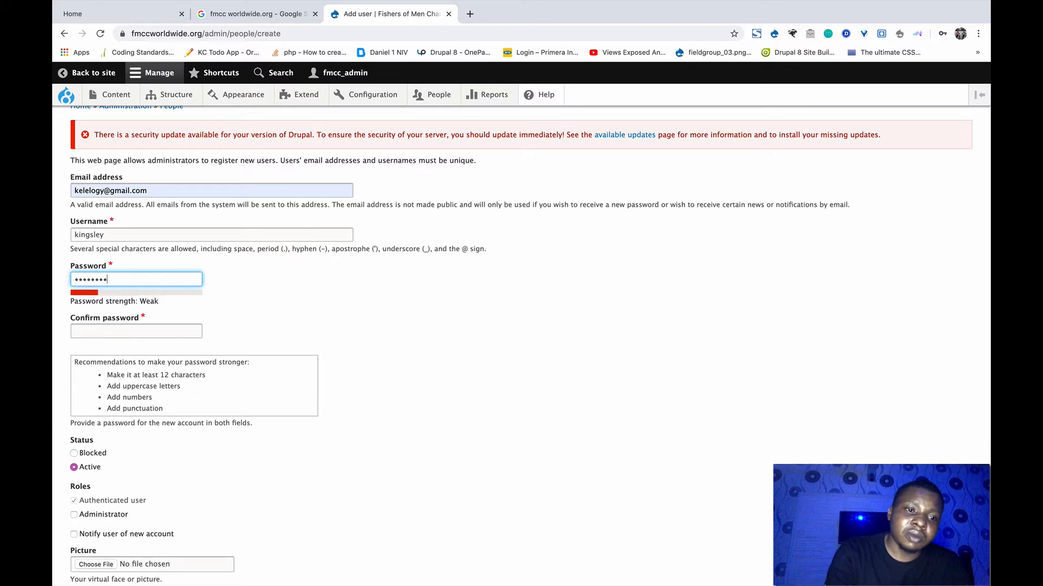
key(BackSpace)
key(BackSpace)
key(BackSpace)
key(BackSpace)
key(BackSpace)
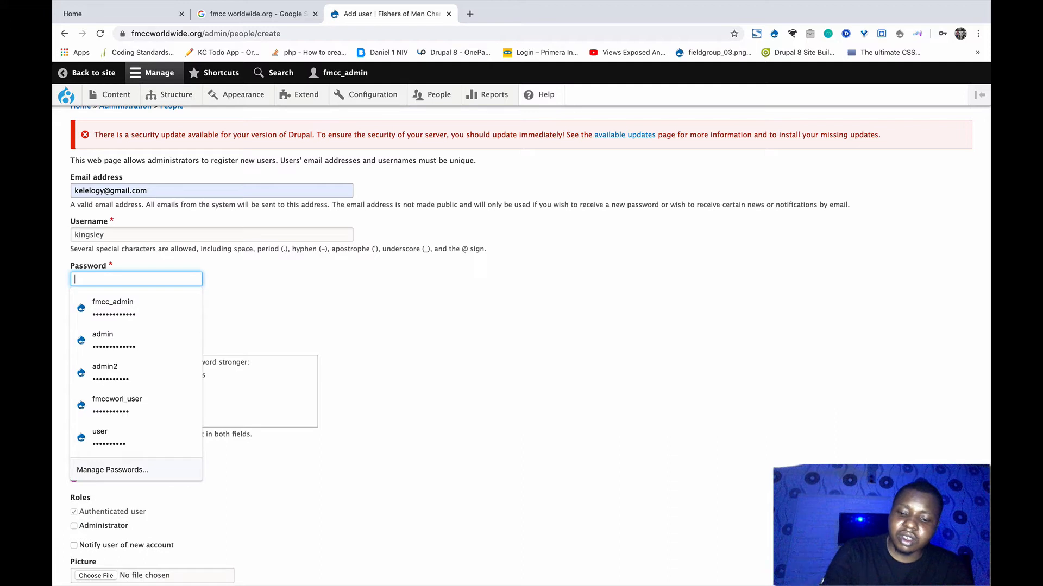
Enter a strong account password in the new user's Password field and leave the Confirm password field empty.
text(••••)
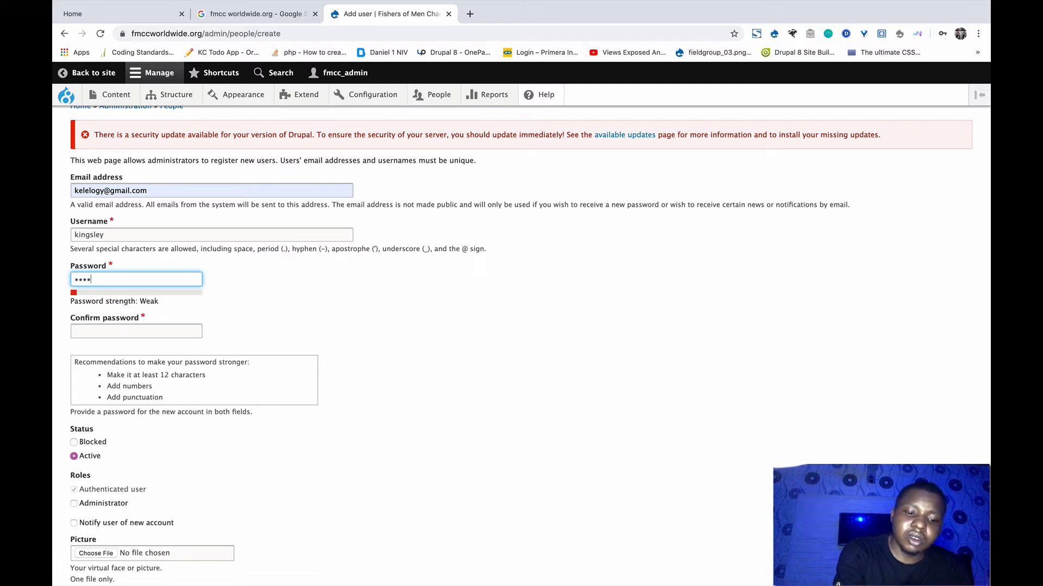
text(•)
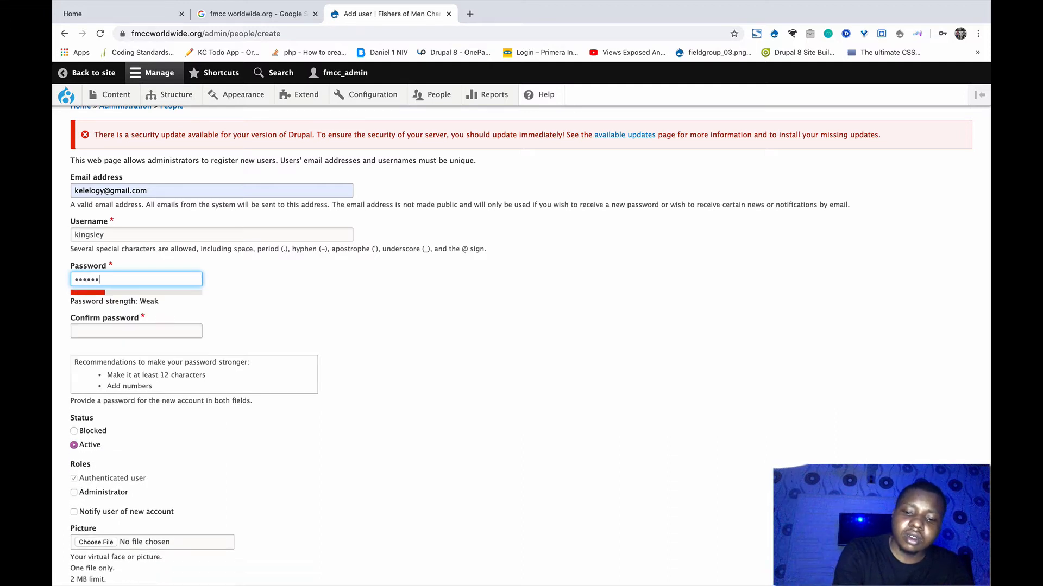
text(•••••)
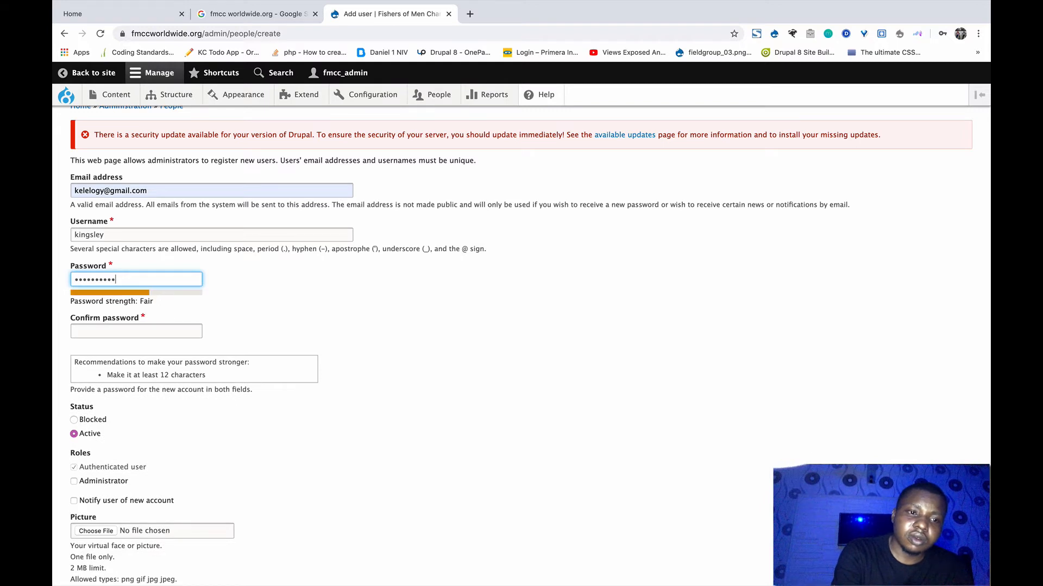
text(•)
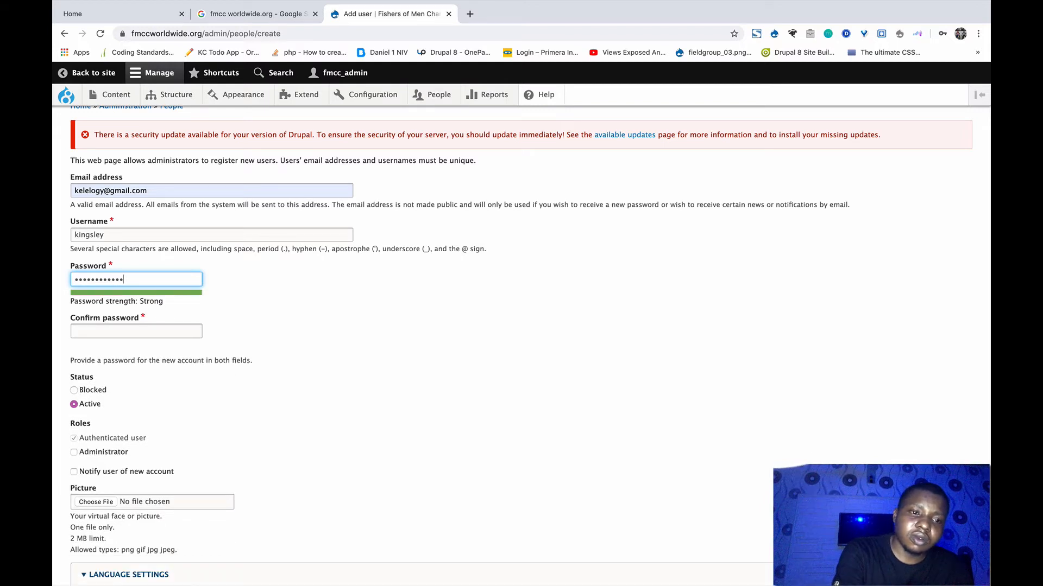
click(117, 331)
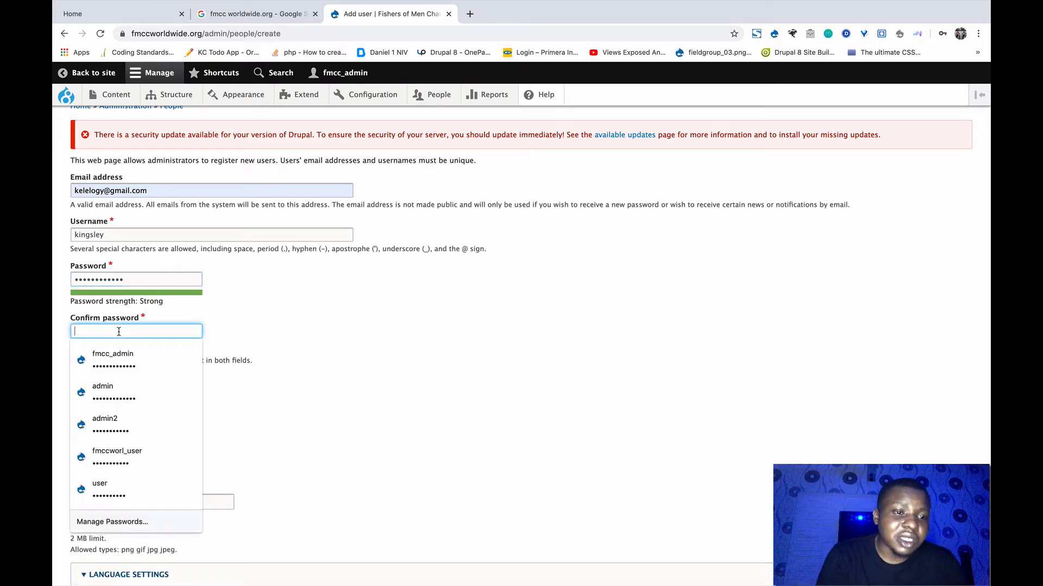
click(286, 314)
Assign the Administrator role to the new user and enable notifying the user of the new account.
scroll(286, 314, down, 2)
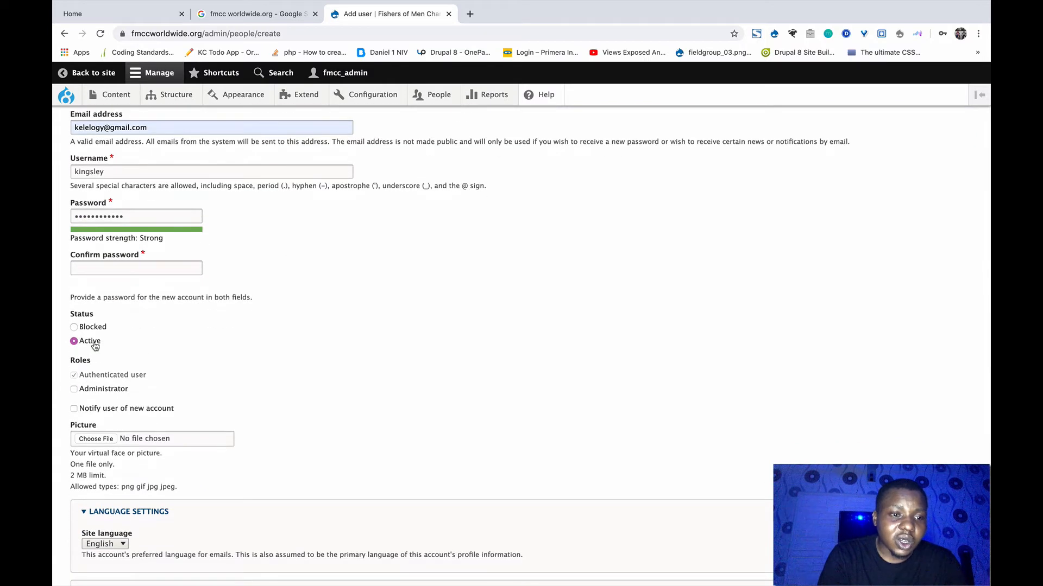
scroll(92, 345, down, 3)
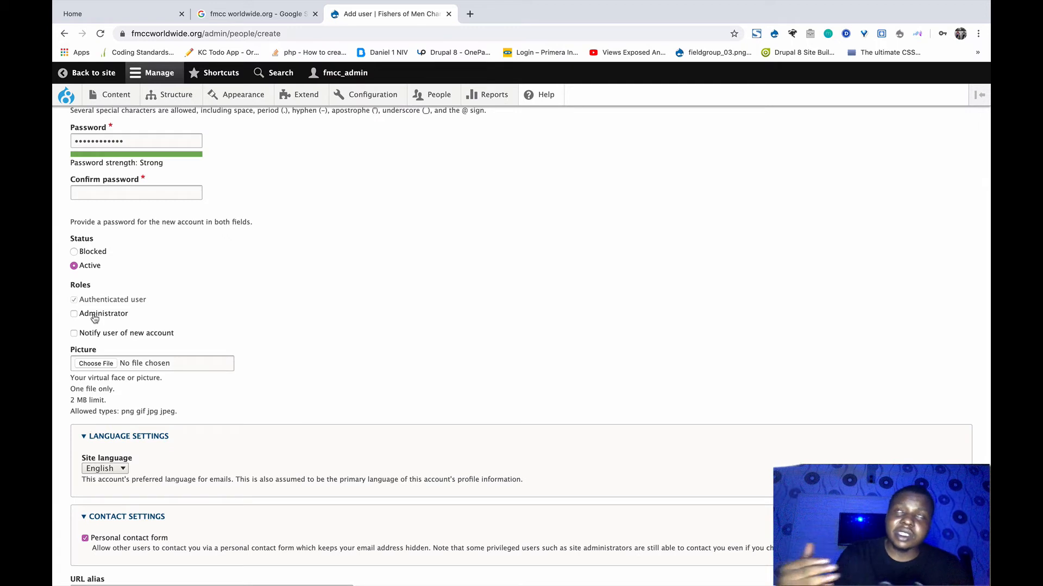
click(95, 318)
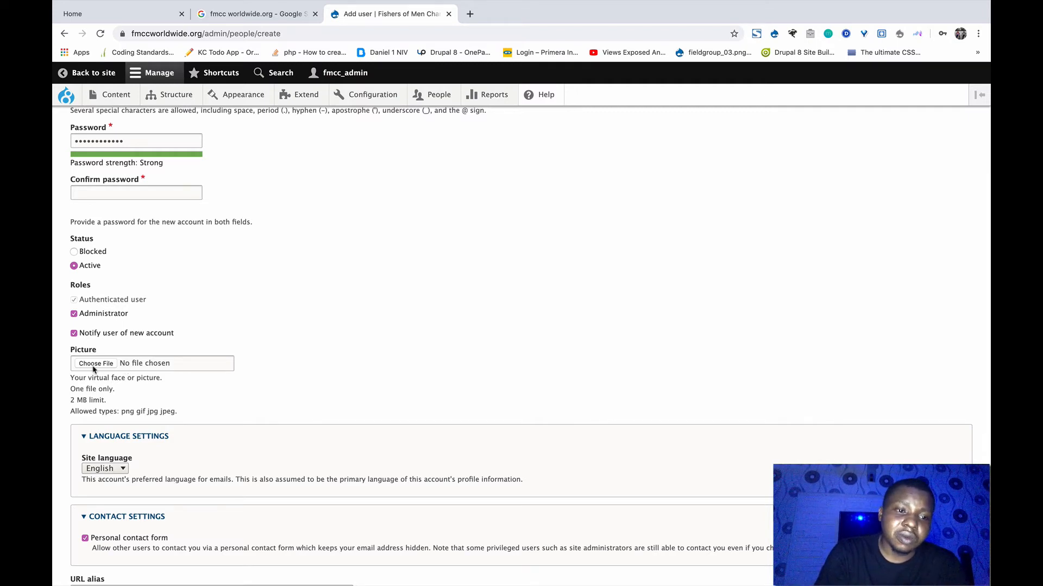
Look through the new account's language, contact, URL alias and locale settings, and try to create the account.
scroll(163, 380, down, 5)
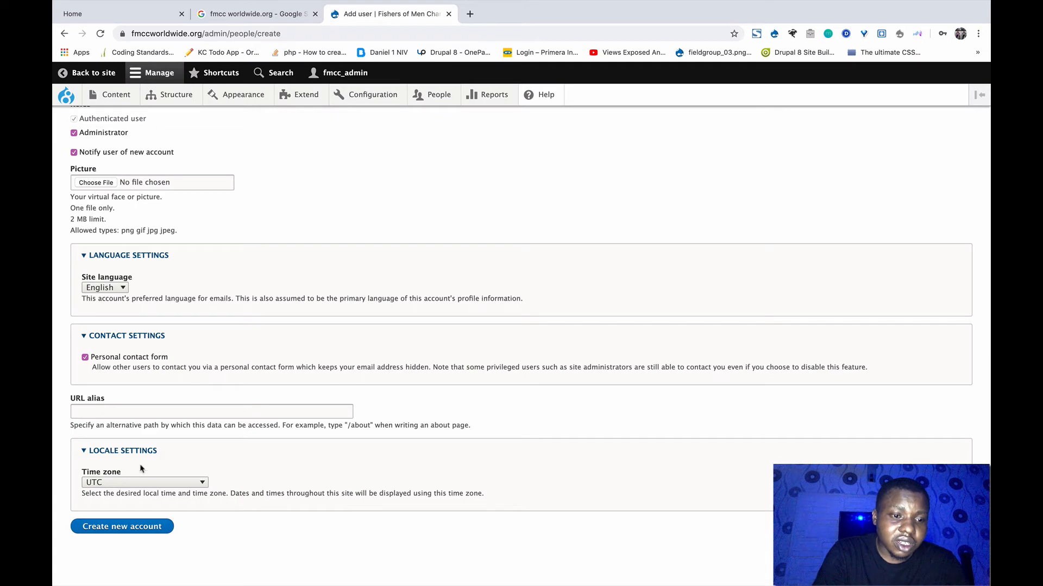
click(116, 527)
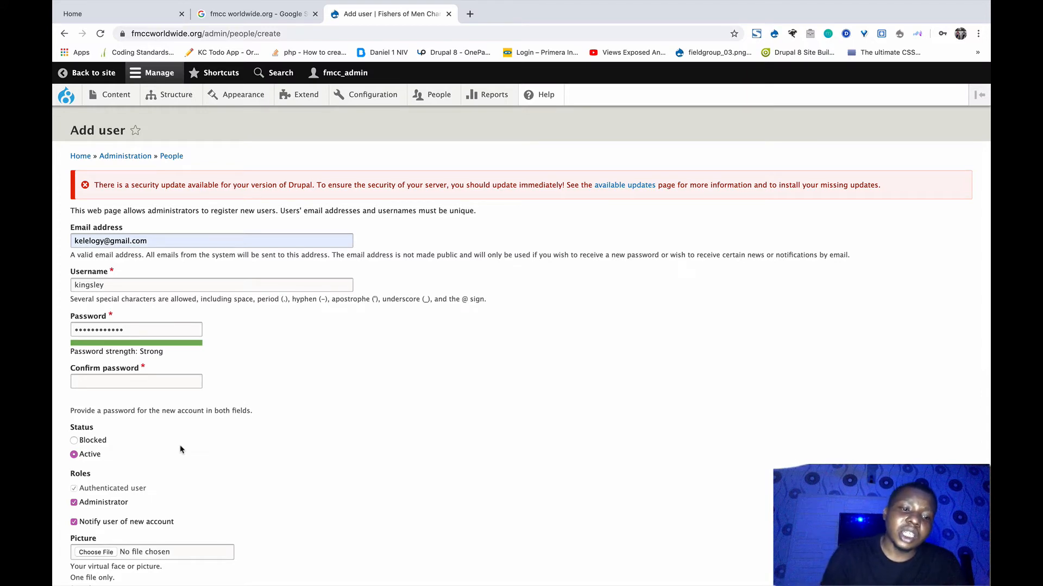
scroll(181, 449, down, 3)
scroll(236, 297, up, 3)
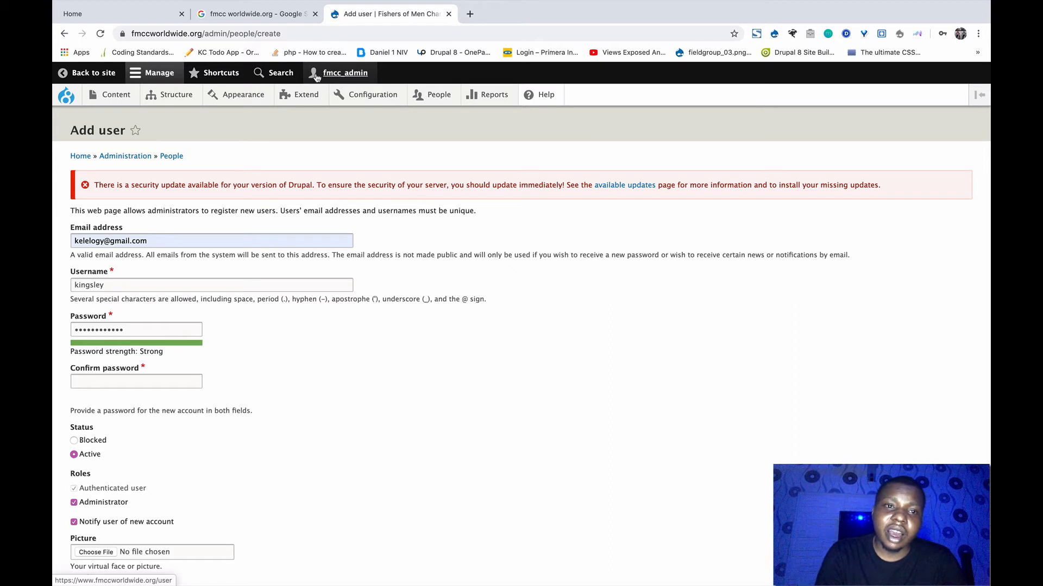
Open the logged-in administrator's profile for editing and examine its current password, email address, username and new password fields.
click(352, 75)
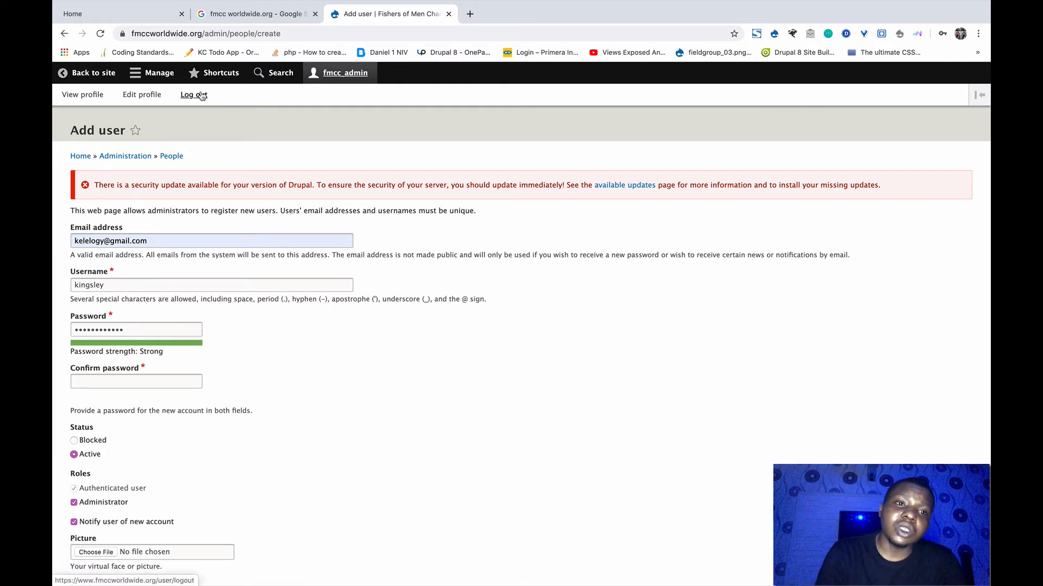
click(139, 96)
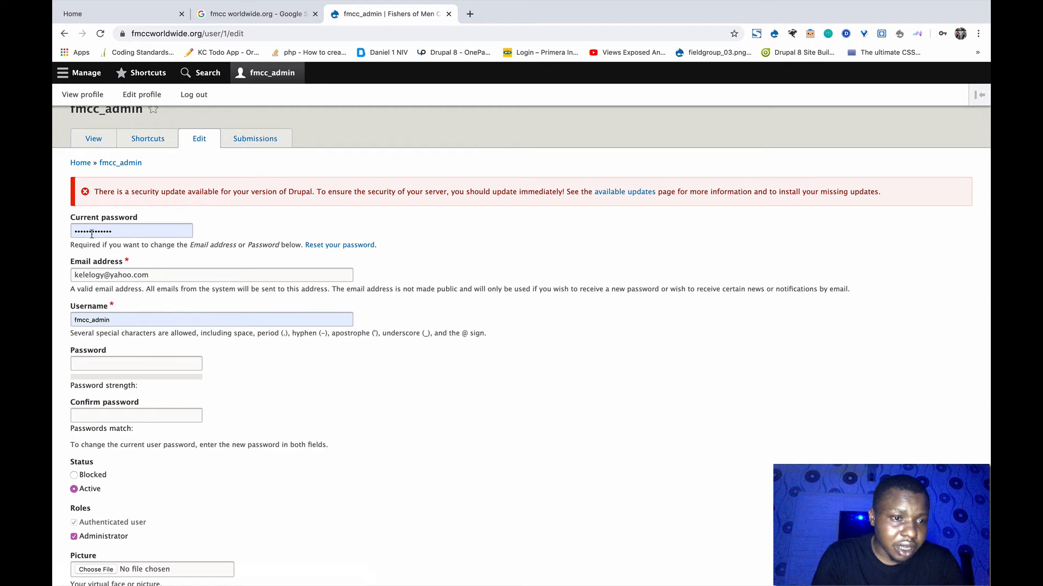
drag(170, 278, 55, 282)
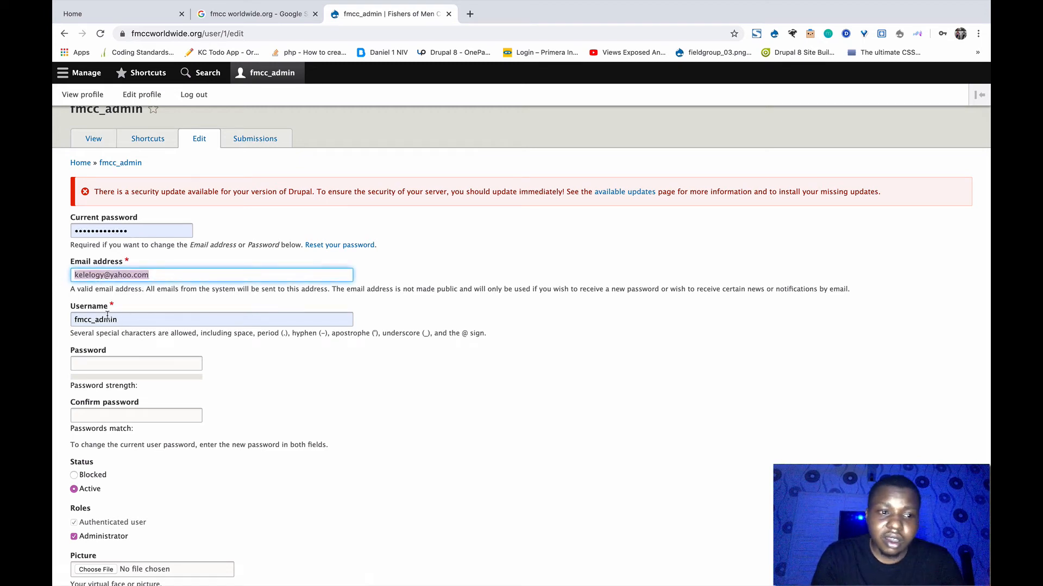
scroll(141, 316, down, 2)
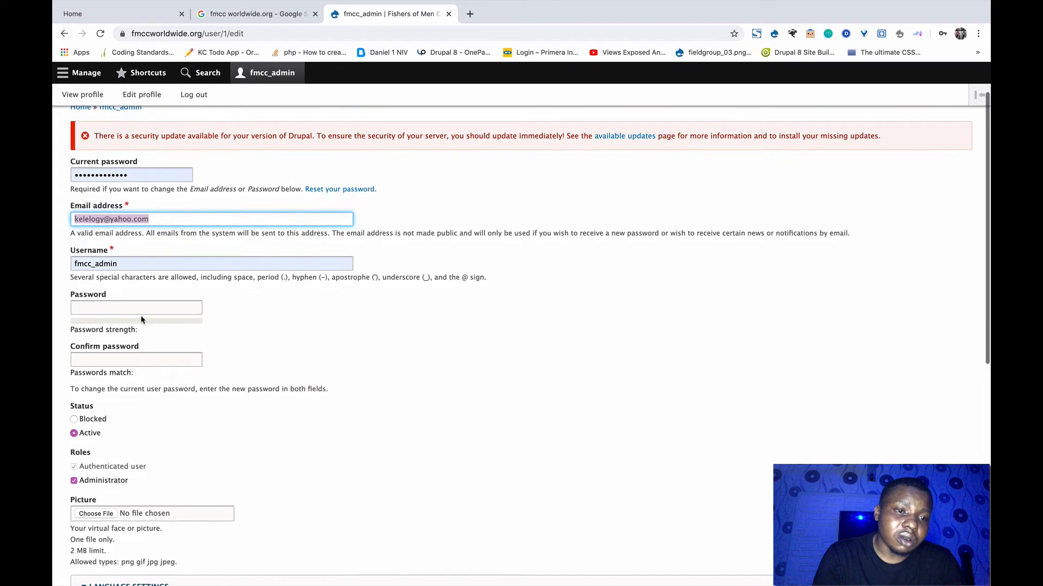
click(139, 266)
scroll(60, 257, down, 3)
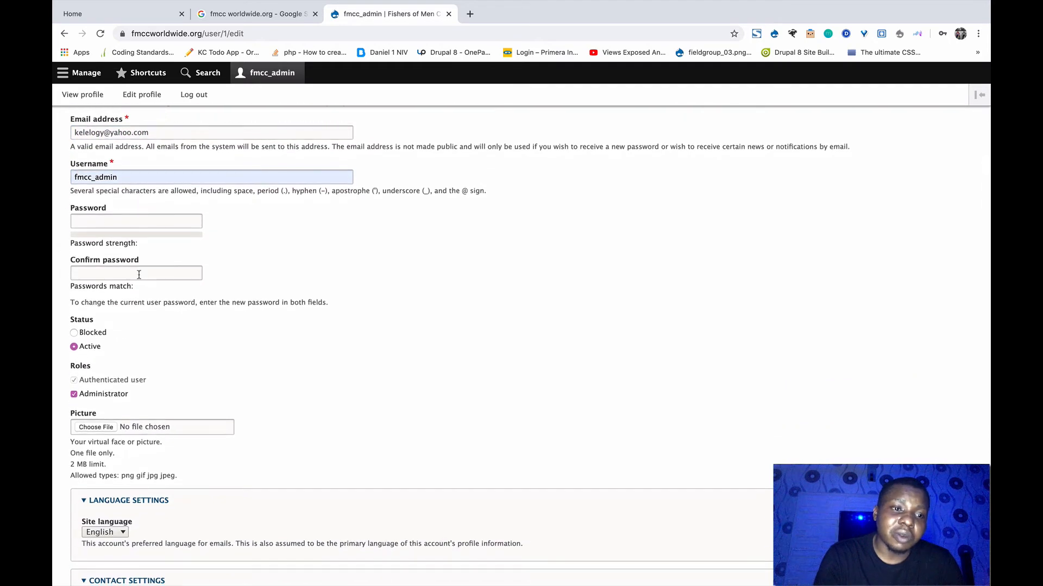
scroll(139, 274, up, 5)
click(169, 236)
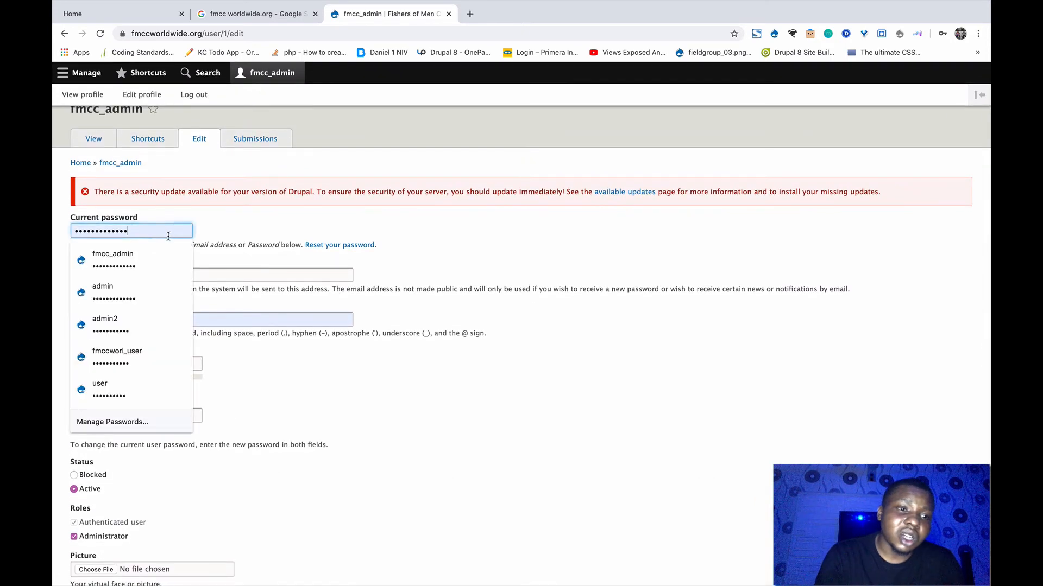
drag(169, 236, 55, 227)
click(162, 215)
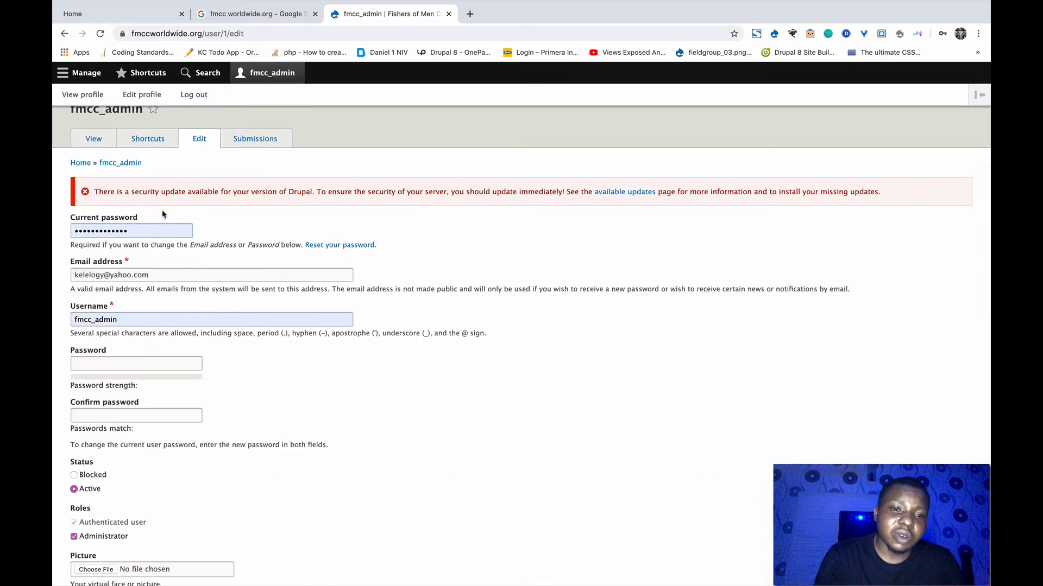
Look through the rest of the profile form, including status, roles, picture, language, contact and time zone settings.
scroll(163, 214, down, 7)
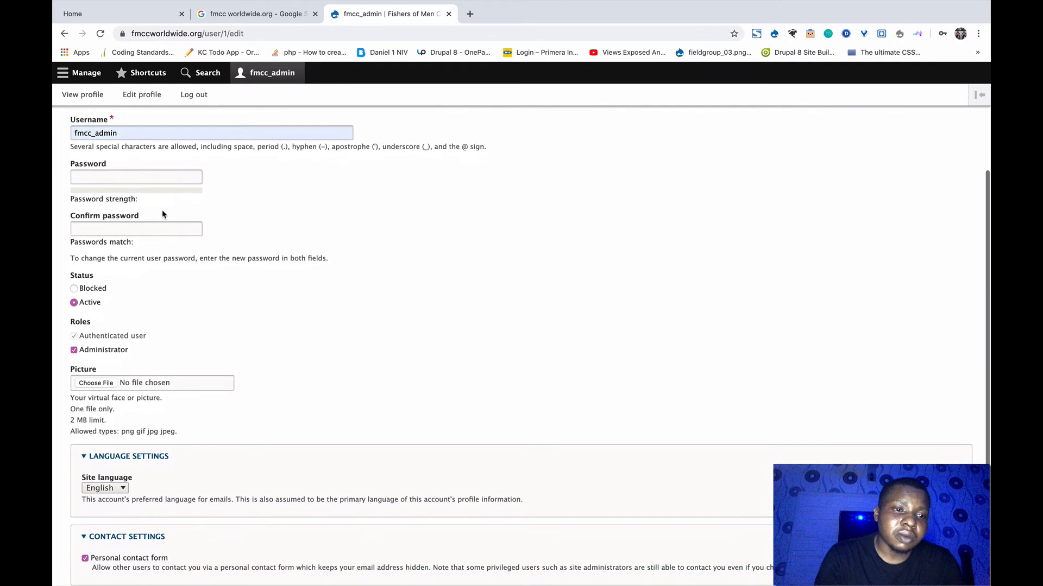
scroll(162, 215, down, 3)
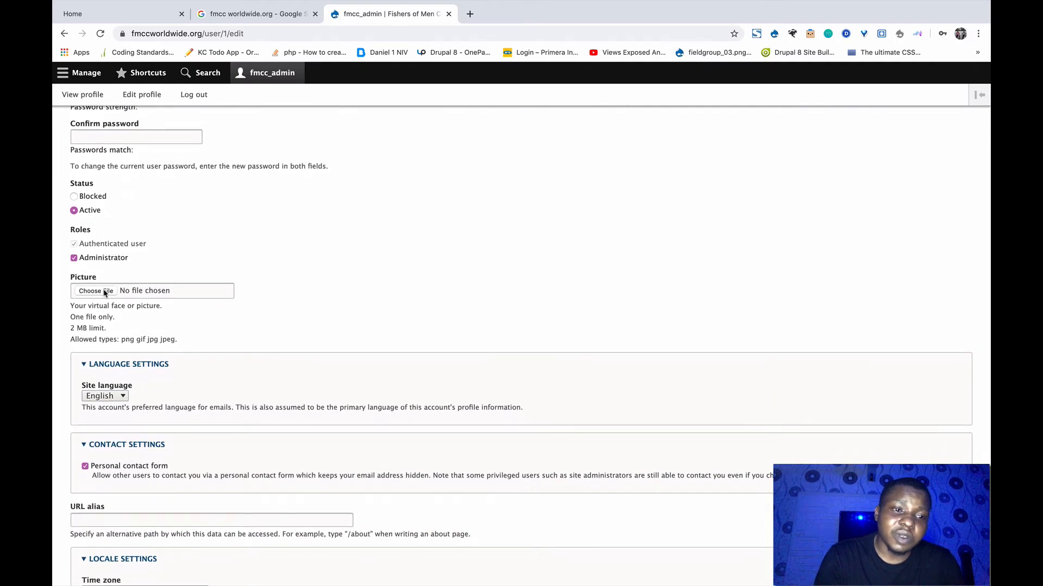
scroll(106, 292, down, 4)
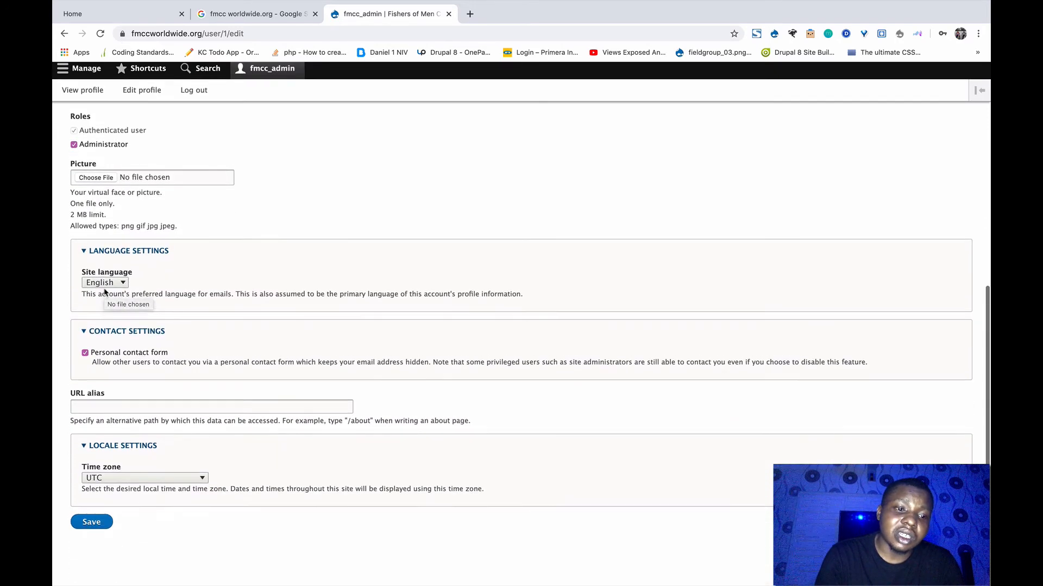
scroll(124, 454, up, 14)
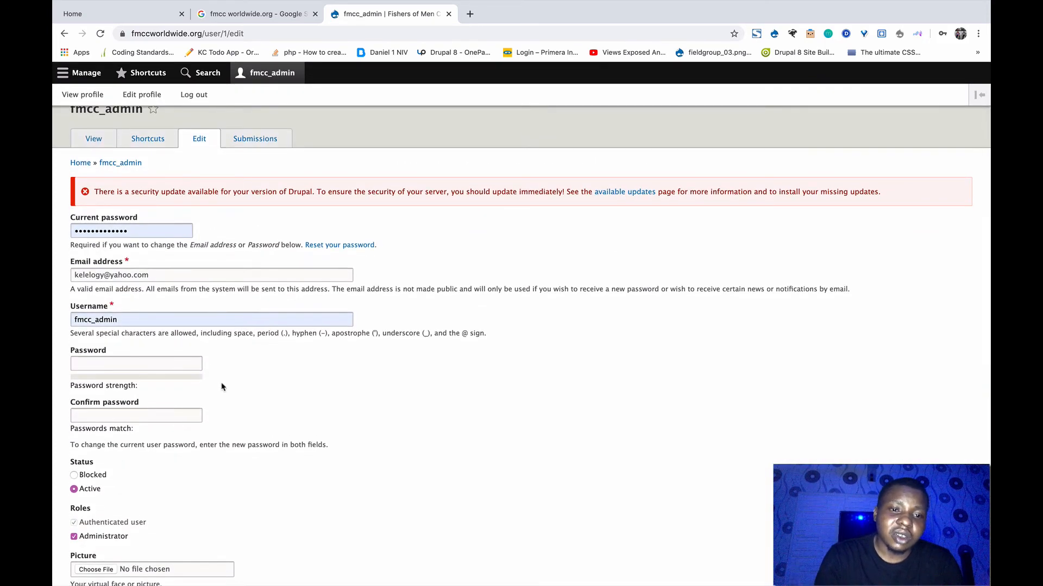
scroll(222, 387, down, 14)
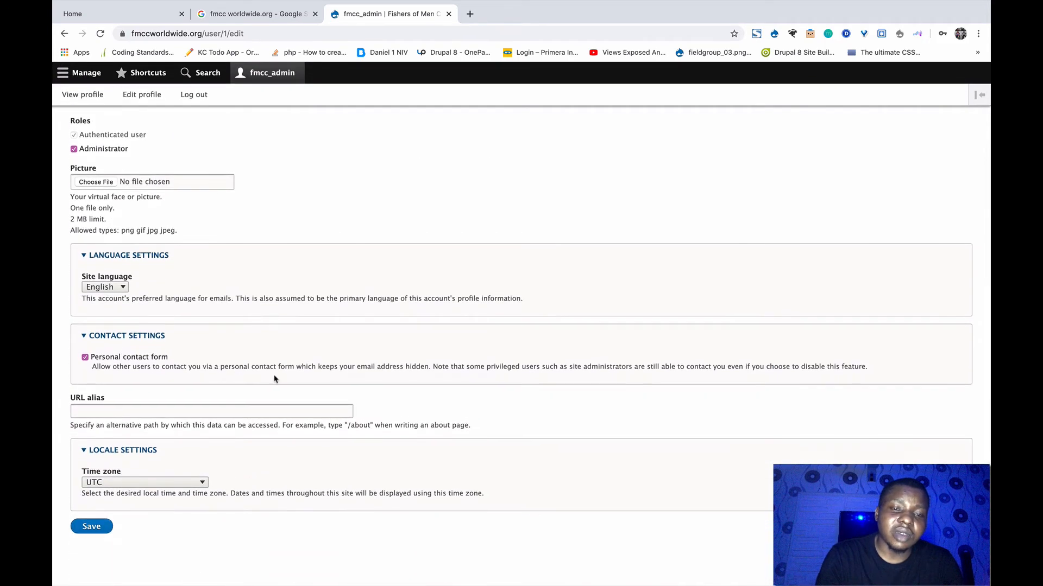
scroll(274, 379, up, 14)
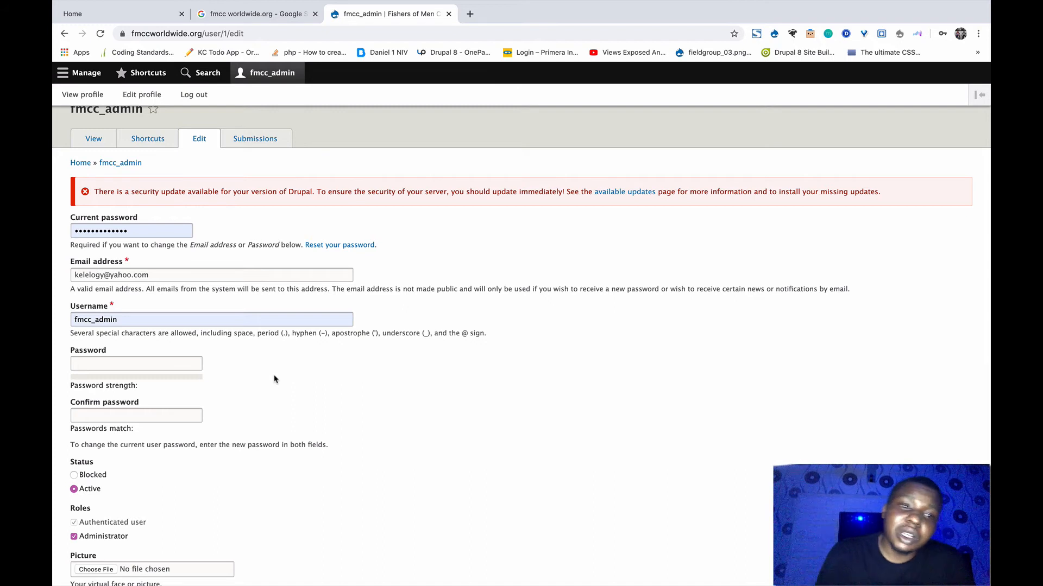
View the administrator account's Submissions page and its profile page.
triple_click(258, 191)
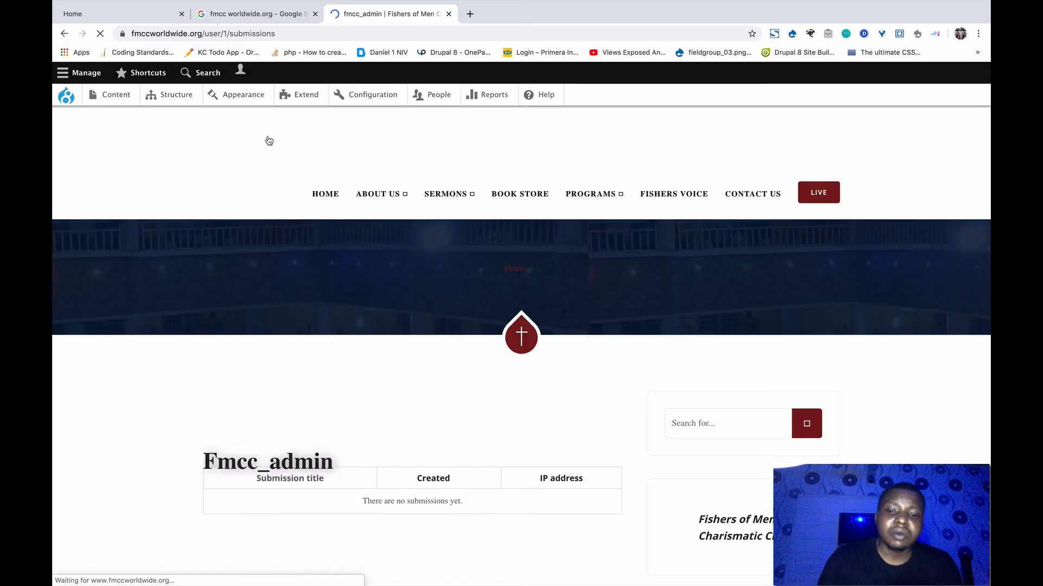
scroll(303, 290, down, 4)
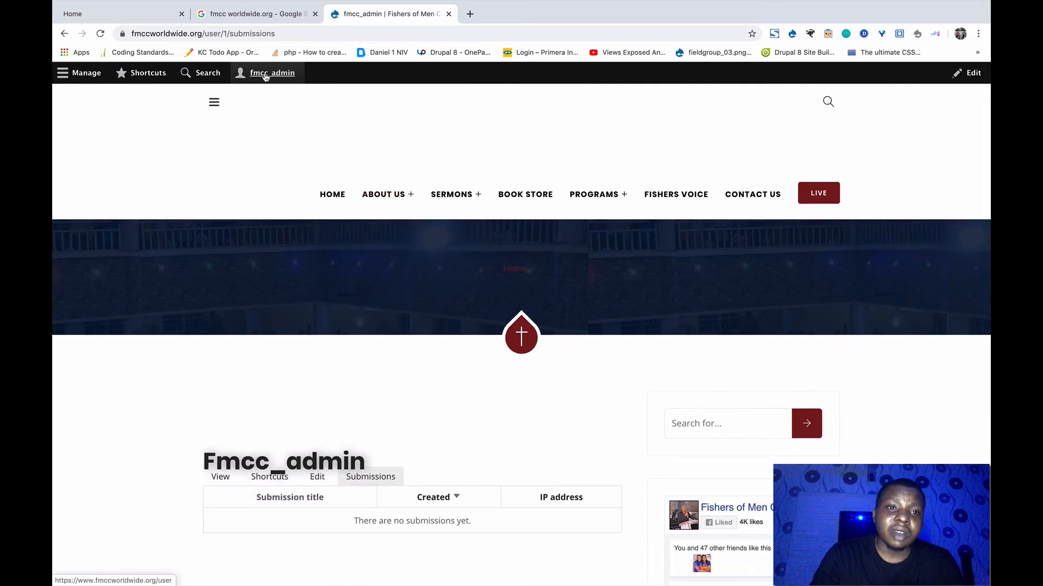
click(265, 77)
click(88, 98)
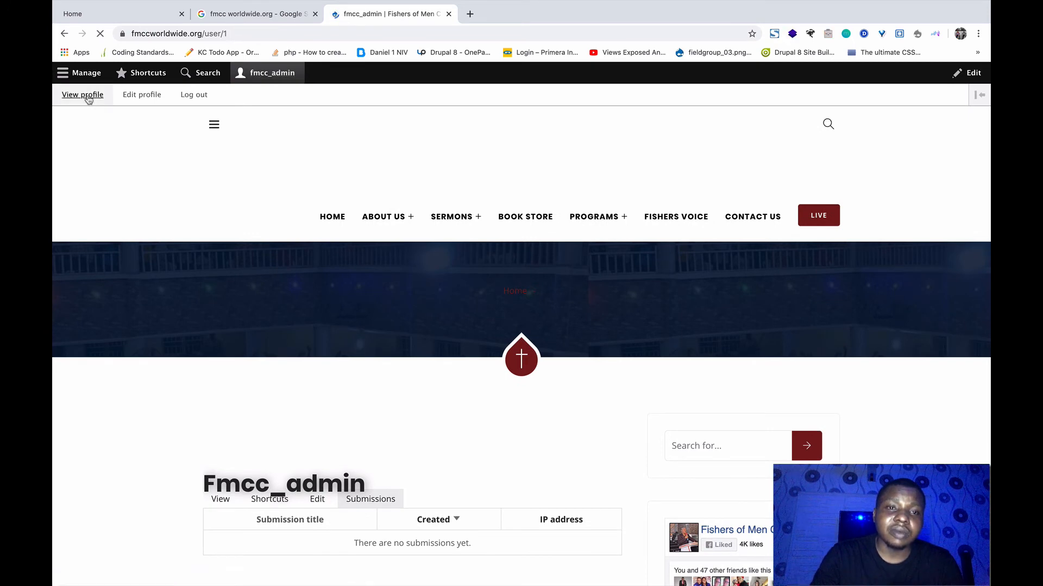
click(203, 105)
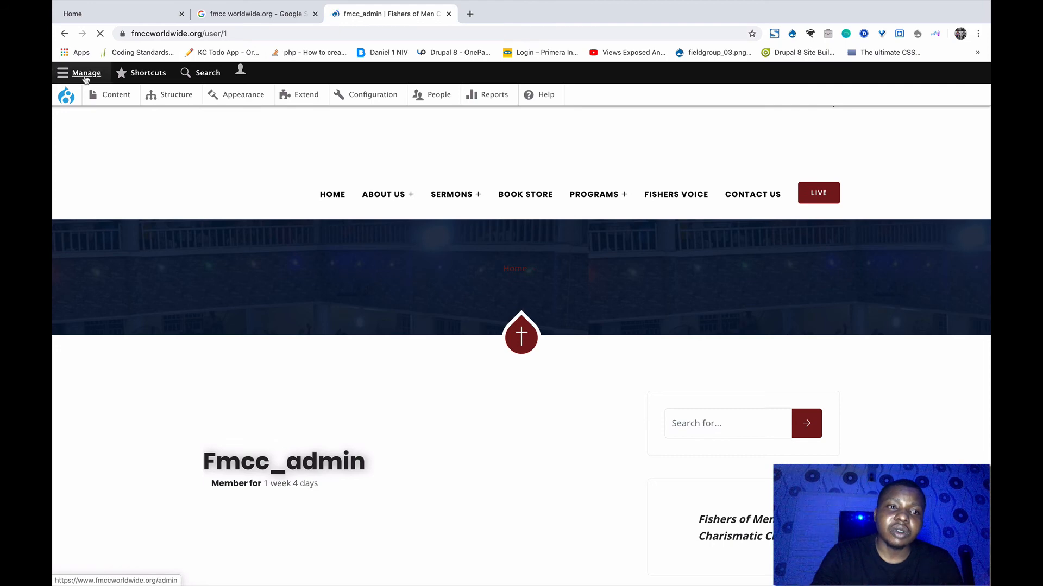
Go to the Administration overview page and log out of the administrator account.
click(85, 73)
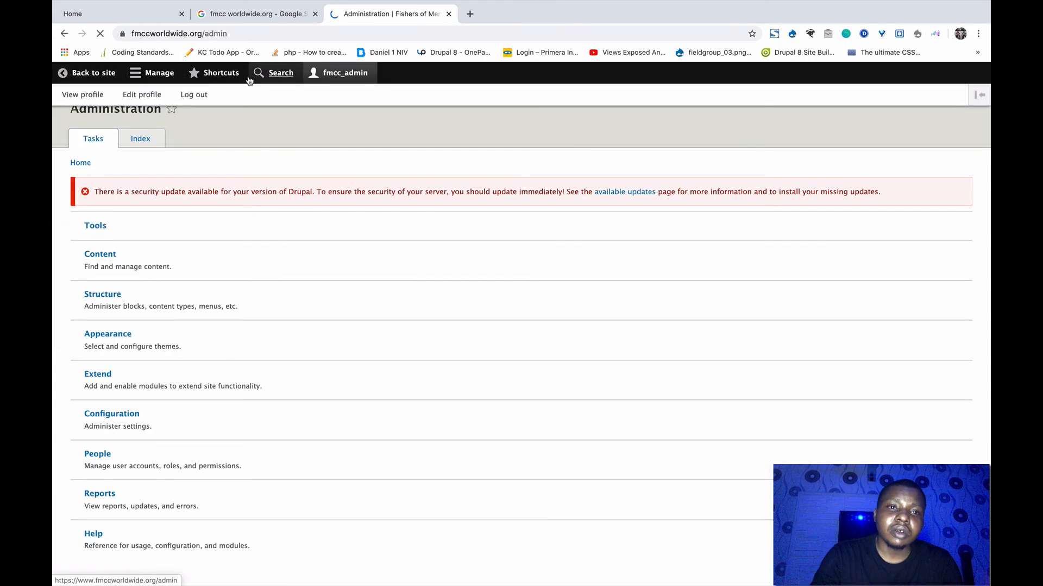
click(348, 80)
click(348, 79)
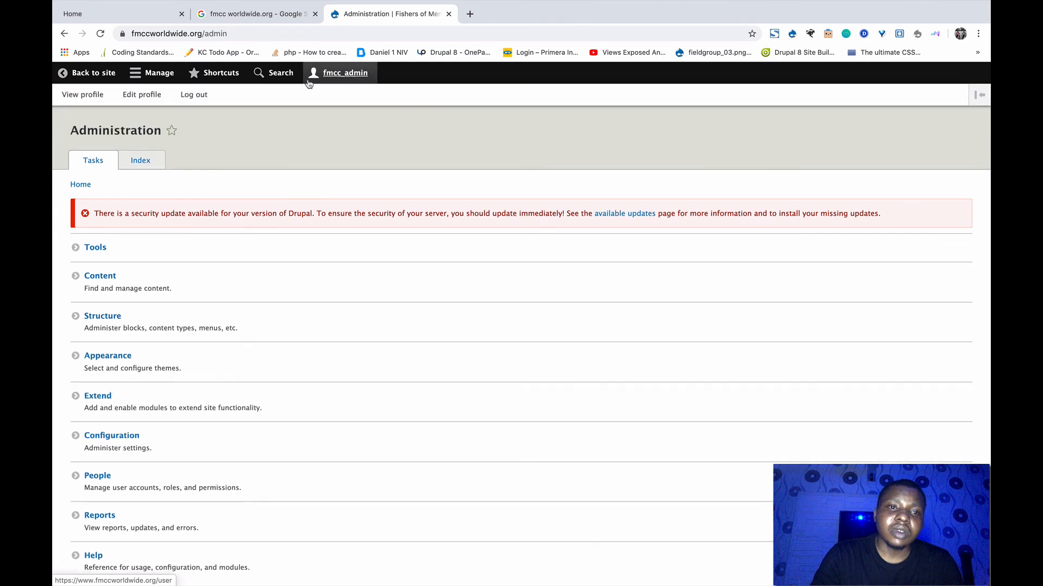
click(192, 99)
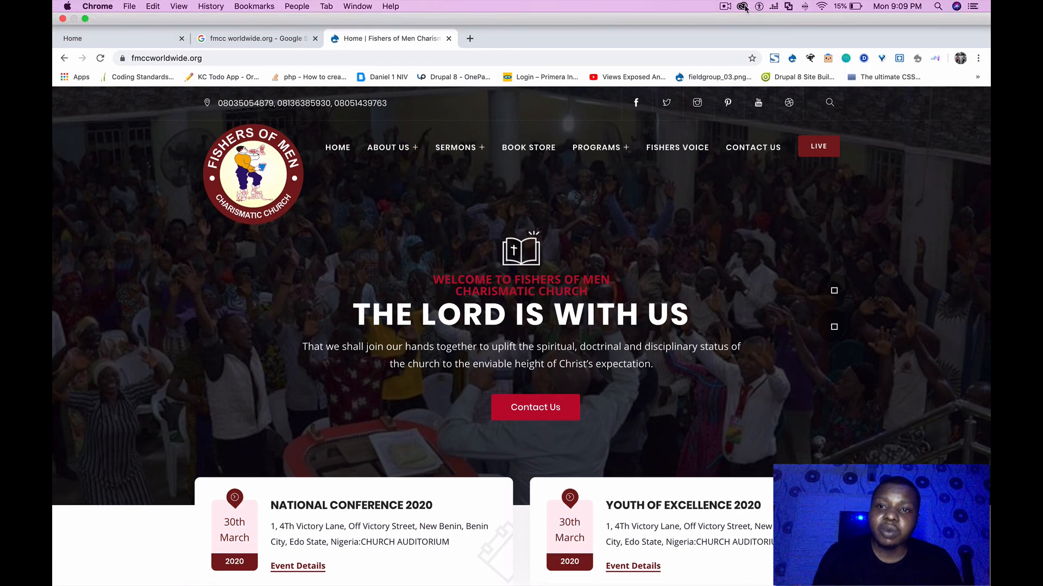
click(726, 6)
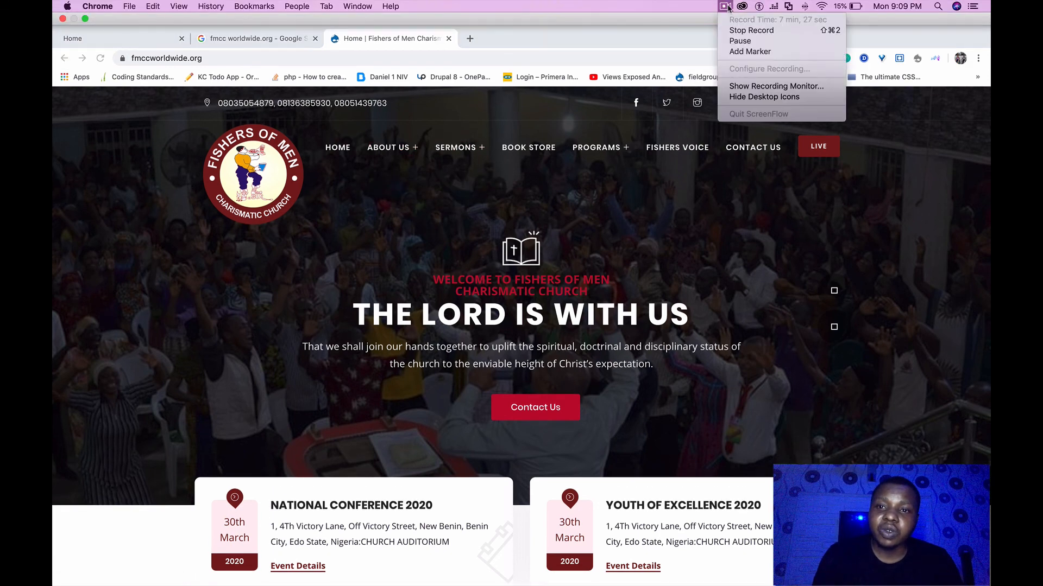
click(738, 30)
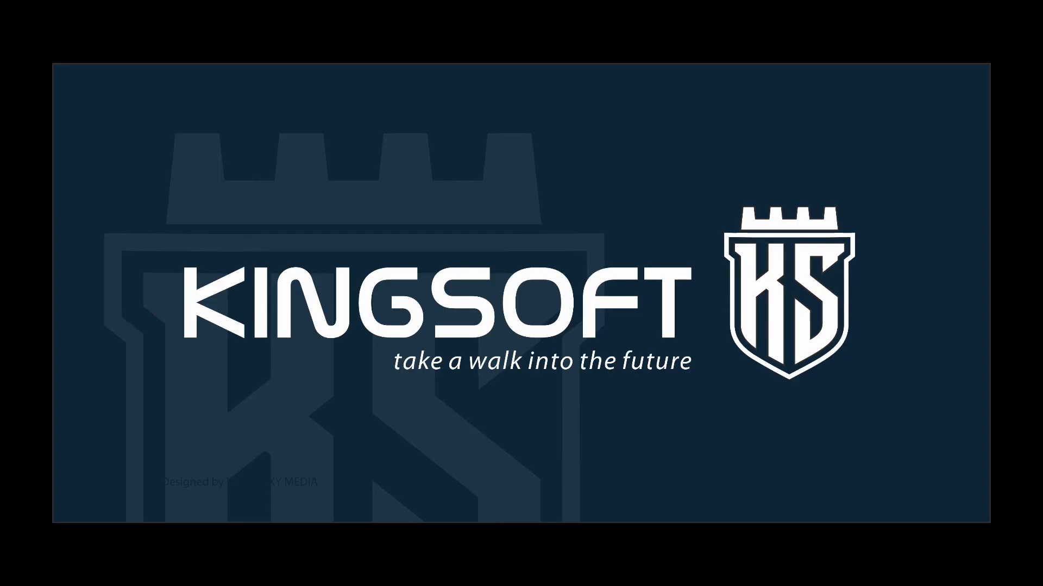